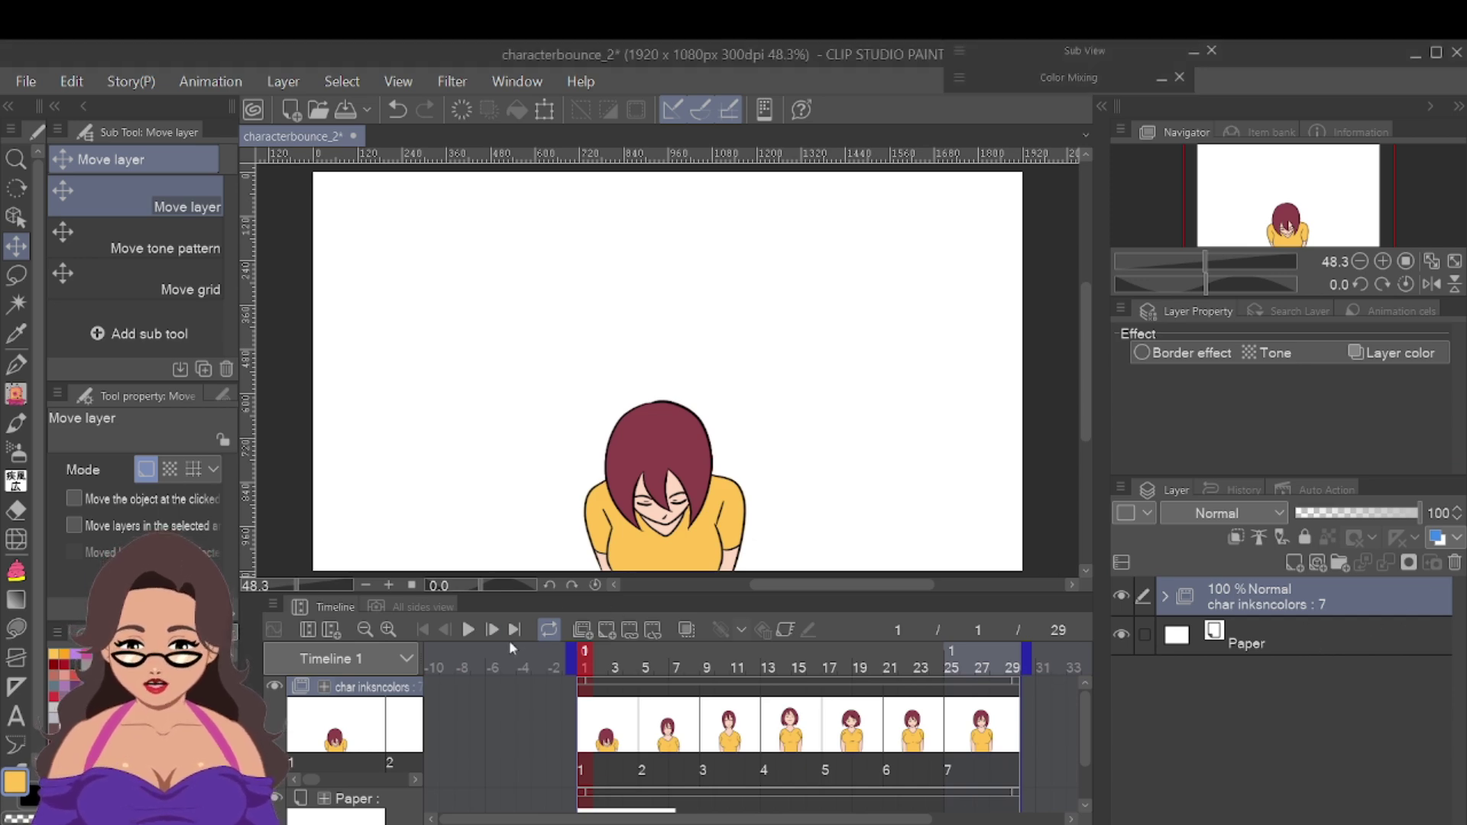
Play back the bouncing-girl animation, then duplicate its animation folder
{"action": "left_click", "coordinate": [470, 631]}
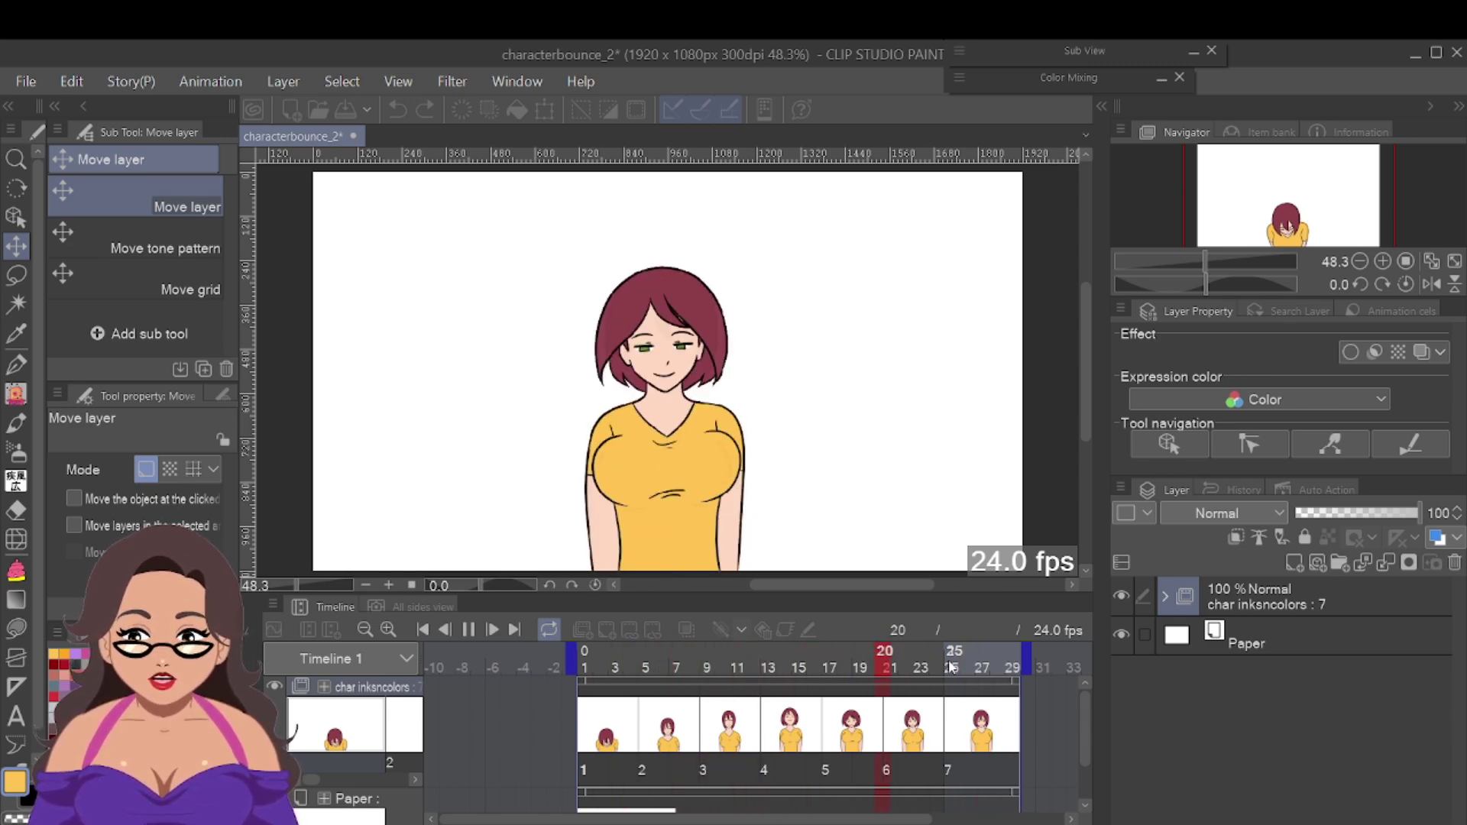
{"action": "key", "text": "ctrl+shift+d"}
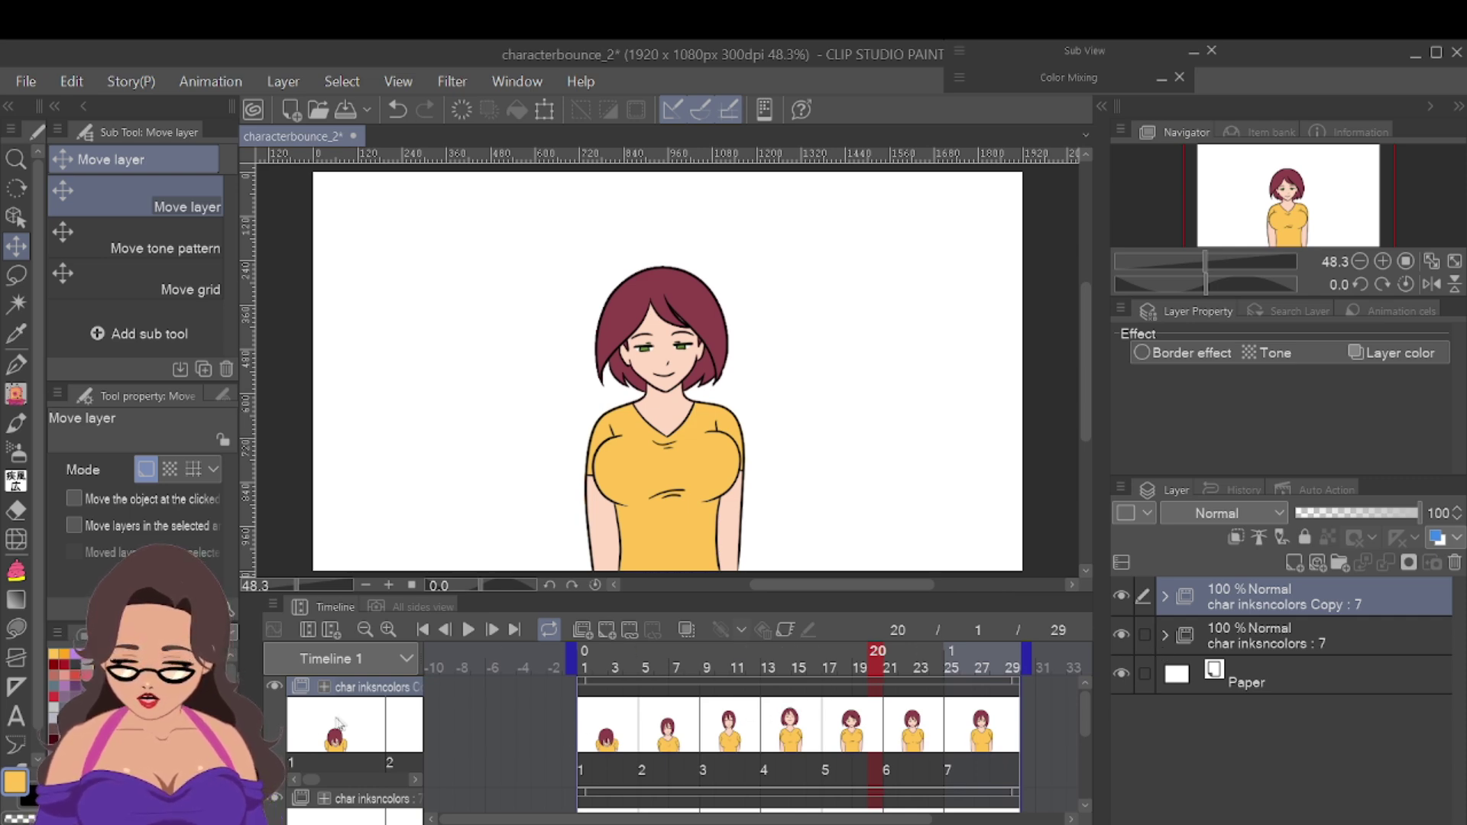
{"action": "scroll", "coordinate": [354, 731], "scroll_direction": "down", "scroll_amount": 1}
{"action": "scroll", "coordinate": [354, 730], "scroll_direction": "up", "scroll_amount": 1}
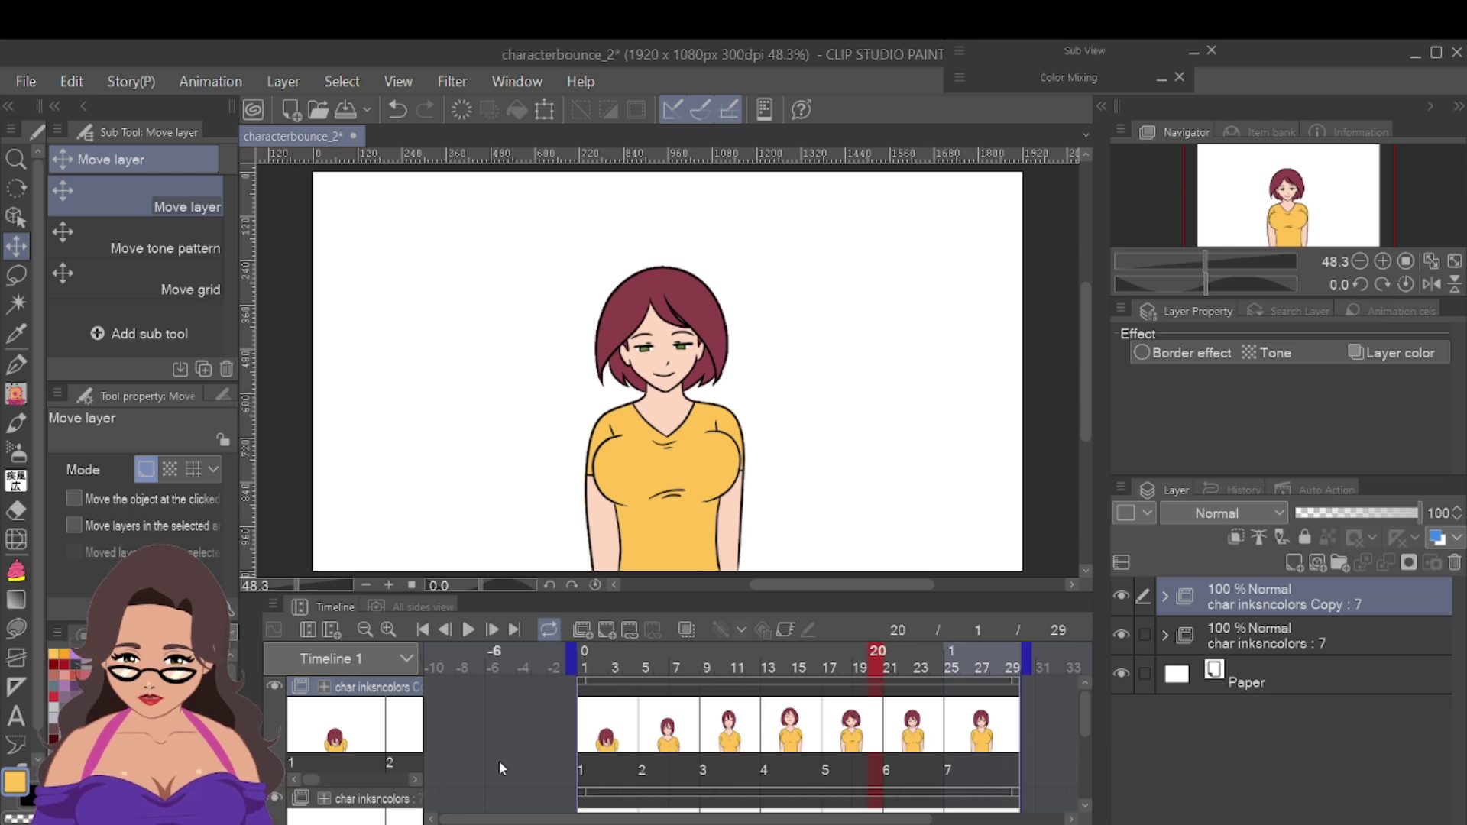
{"action": "scroll", "coordinate": [499, 761], "scroll_direction": "down", "scroll_amount": 1}
On frame 1, nudge the original girl left and the copy right
{"action": "left_click", "coordinate": [638, 786]}
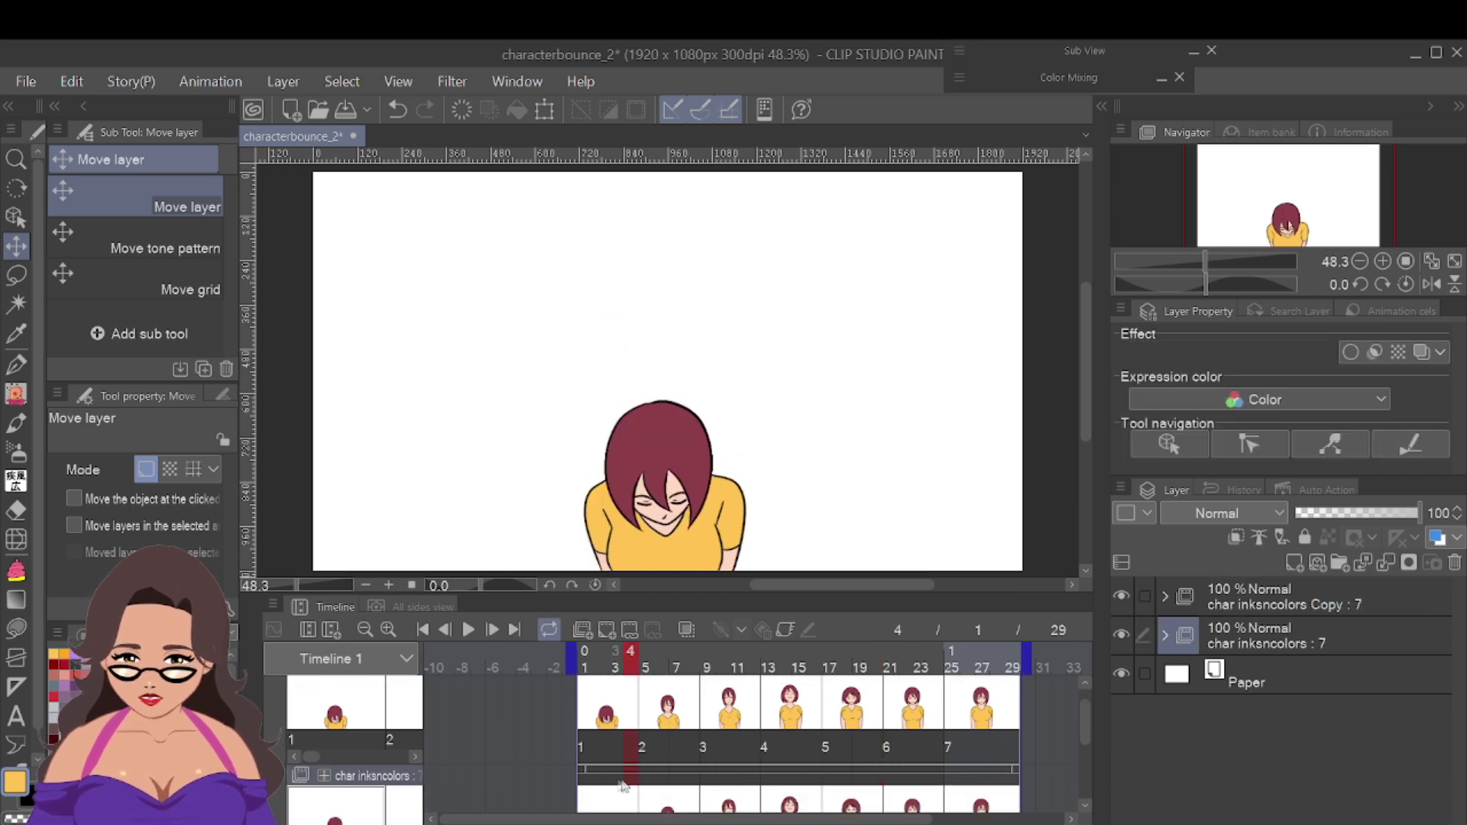
{"action": "left_click", "coordinate": [587, 774]}
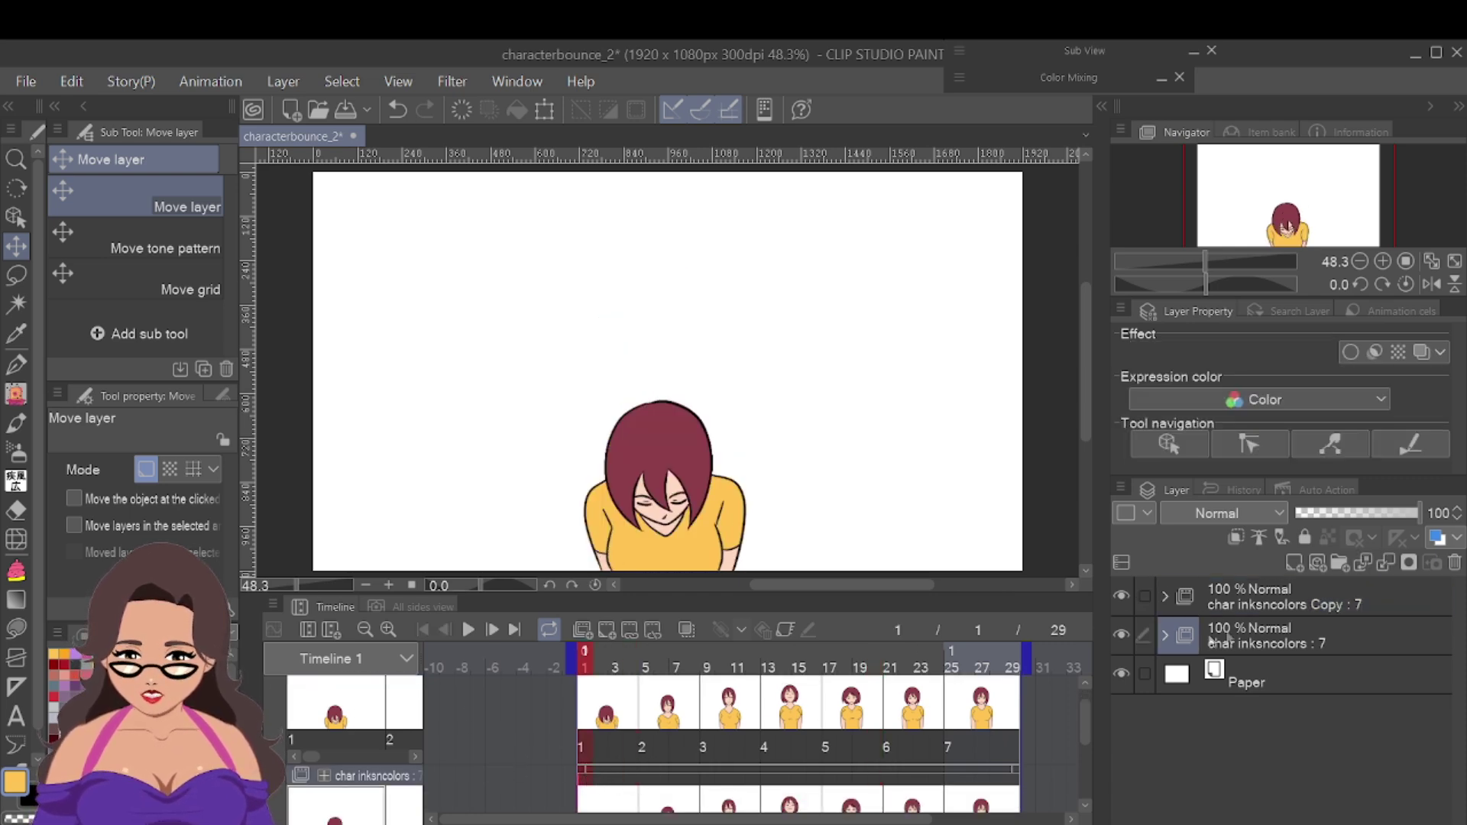
{"action": "left_click", "coordinate": [1273, 633]}
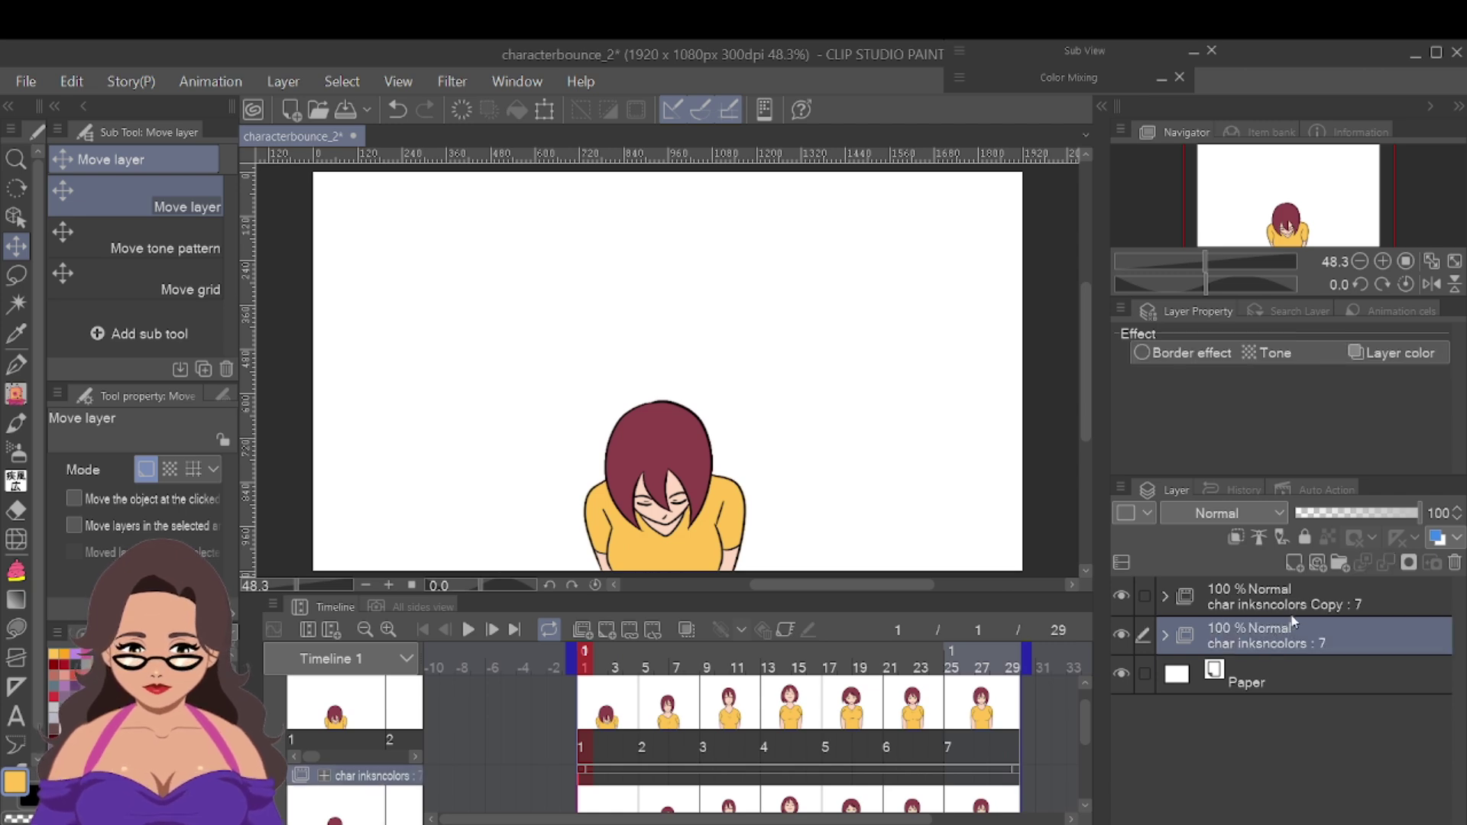
{"action": "key", "text": "Left"}
{"action": "key", "text": "Left"}
{"action": "key", "text": "Left"}
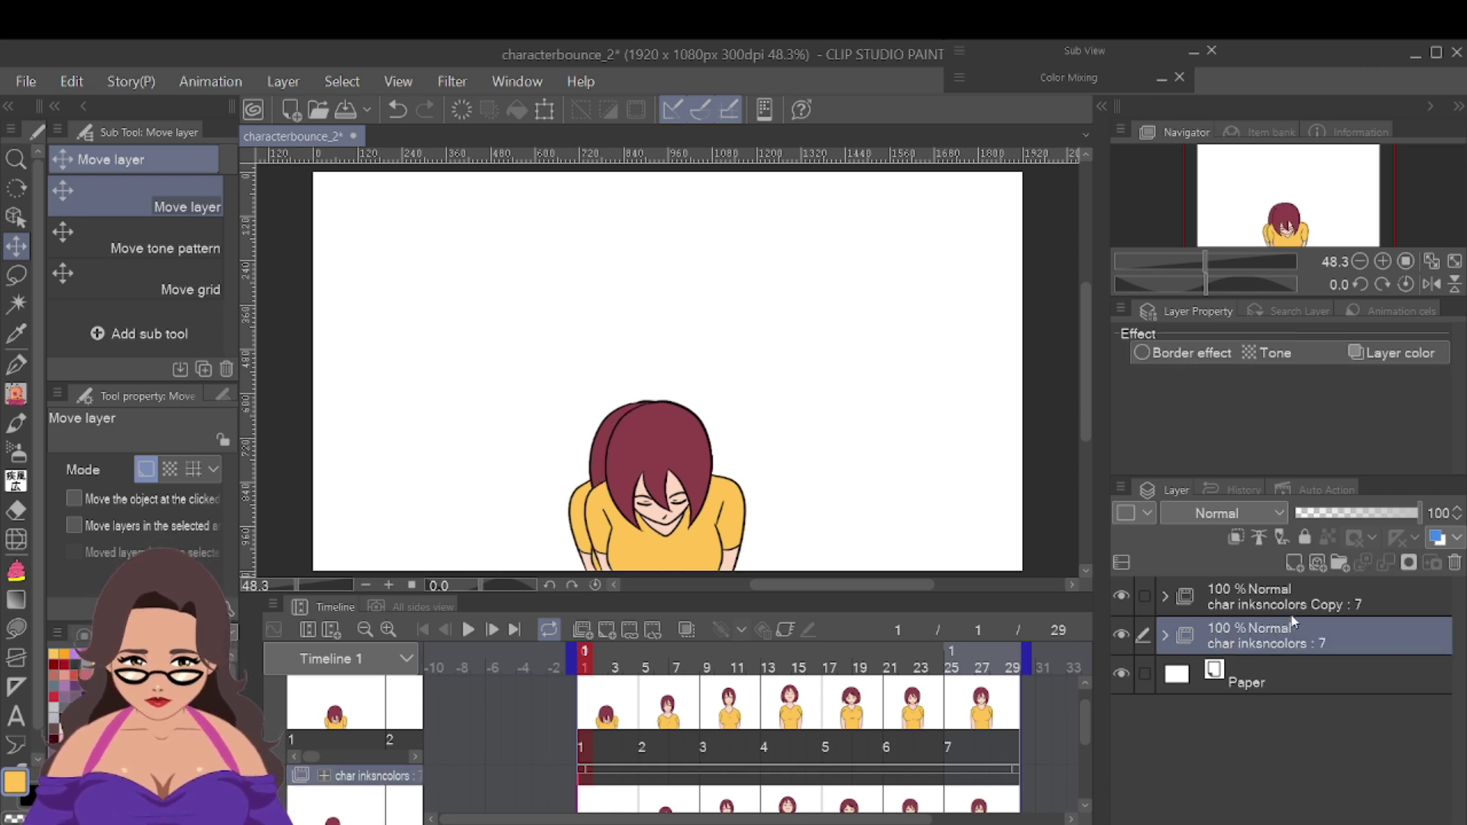
{"action": "key", "text": "Left"}
{"action": "key", "text": "Left"}
{"action": "key", "text": "Left"}
{"action": "key", "text": "Left"}
{"action": "key", "text": "Left"}
{"action": "key", "text": "Left"}
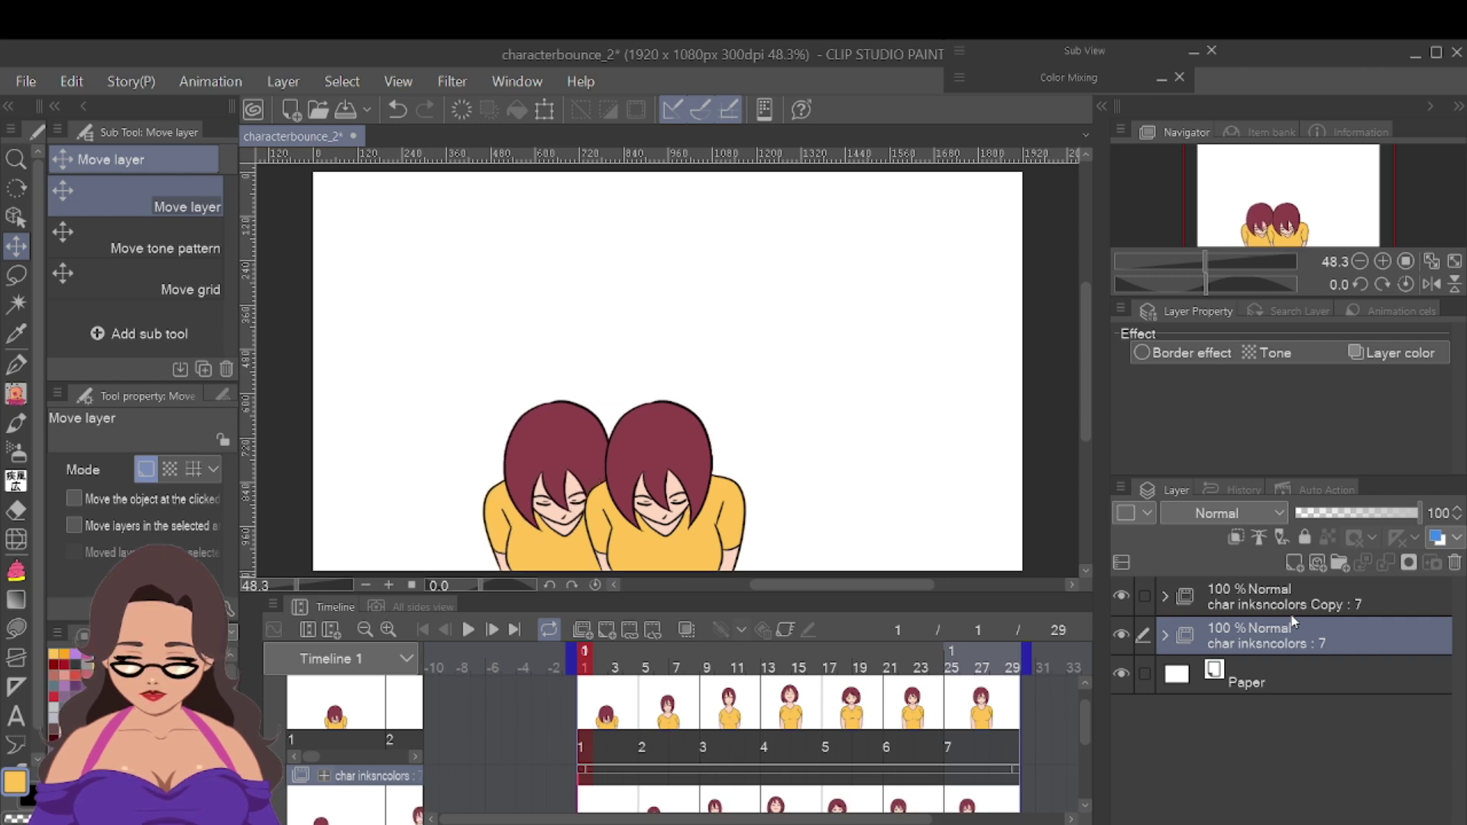
{"action": "key", "text": "Left"}
{"action": "key", "text": "Left"}
{"action": "key", "text": "Left"}
{"action": "key", "text": "Left"}
{"action": "key", "text": "Left"}
{"action": "key", "text": "Left"}
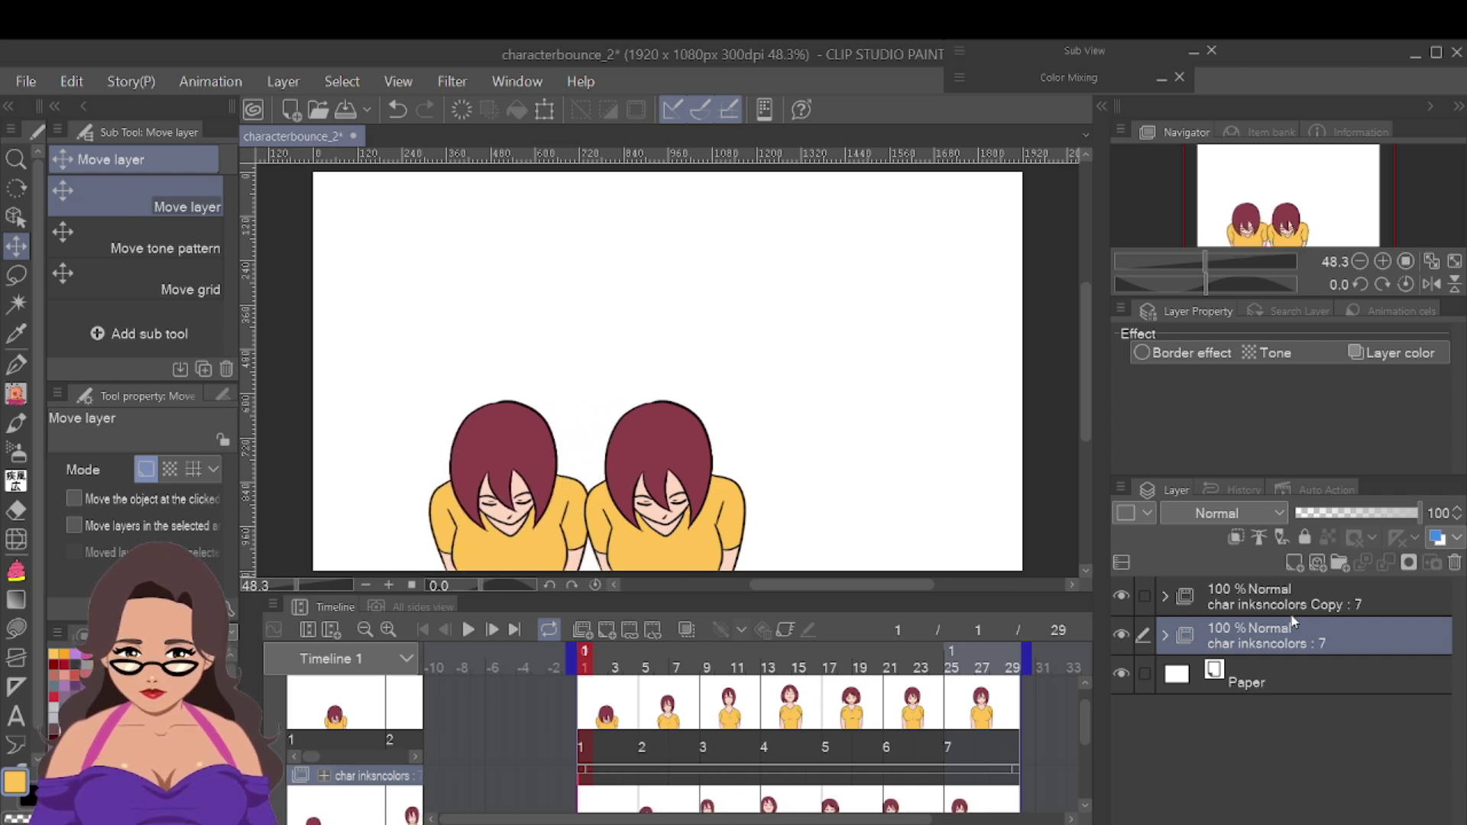
{"action": "left_click", "coordinate": [1305, 598]}
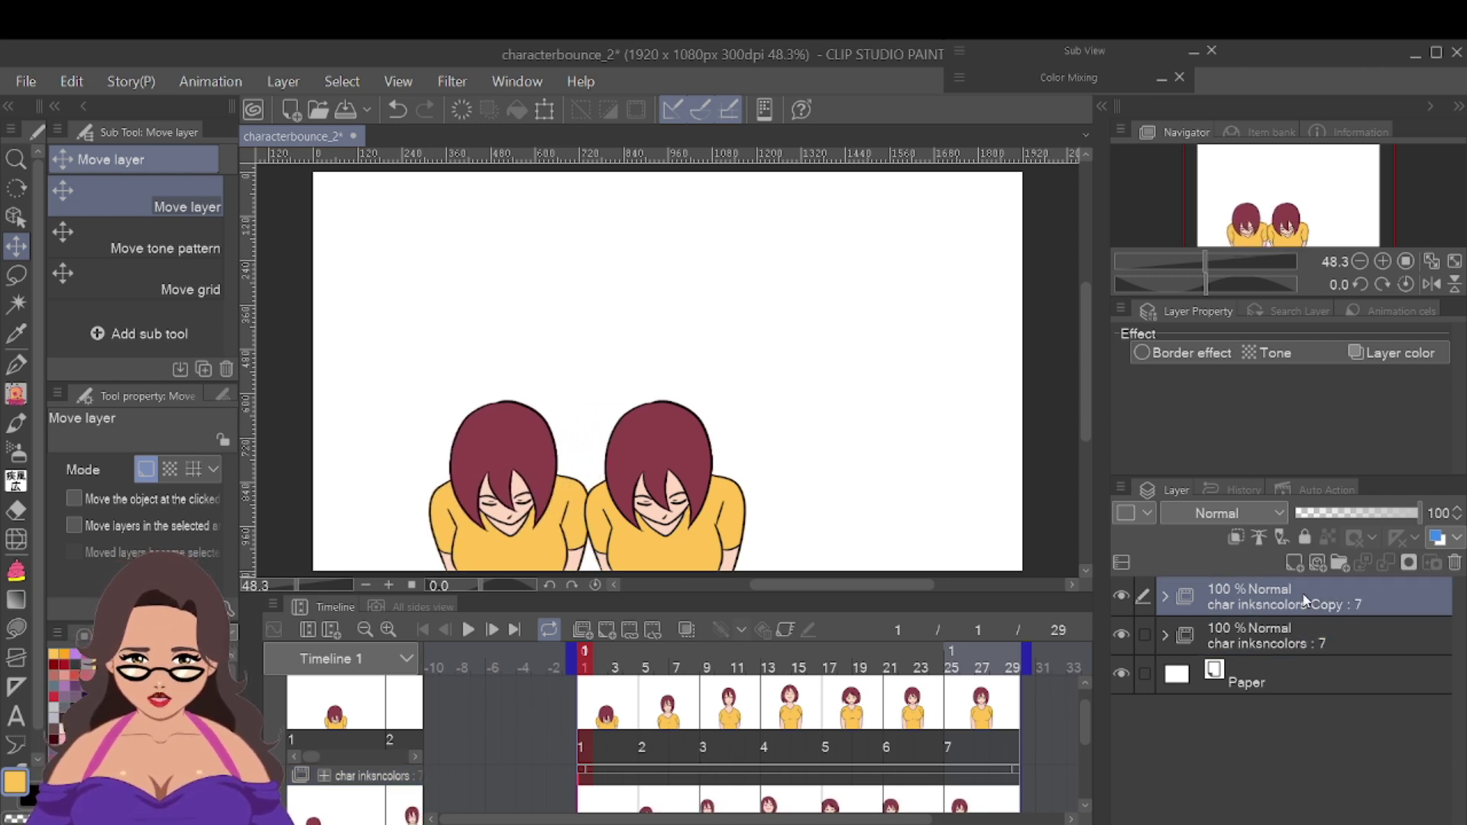
{"action": "key", "text": "Right"}
{"action": "key", "text": "Right"}
{"action": "key", "text": "Right"}
{"action": "key", "text": "Right"}
{"action": "key", "text": "Right"}
{"action": "key", "text": "Right"}
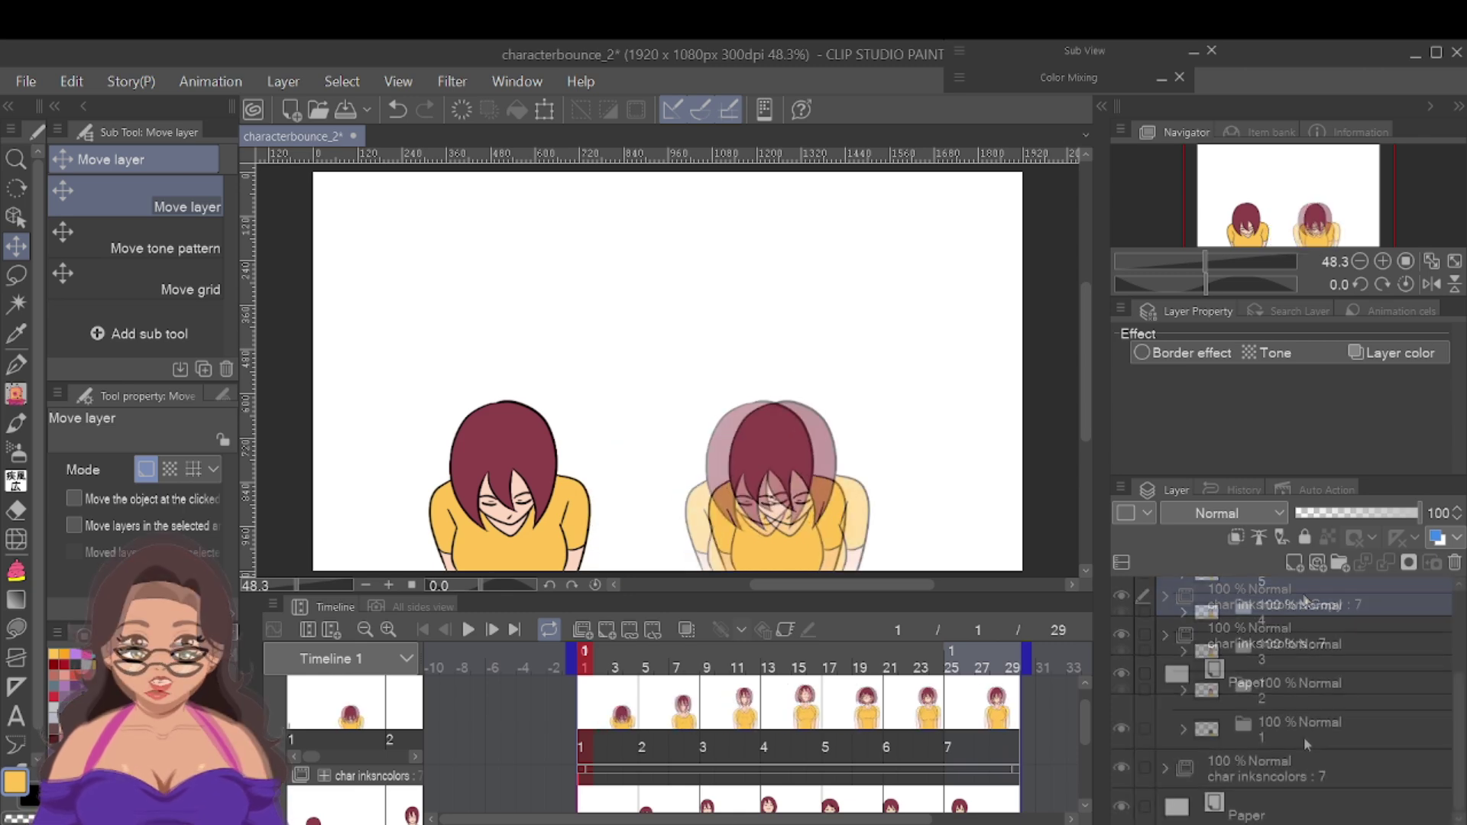
{"action": "key", "text": "Right"}
{"action": "key", "text": "Right"}
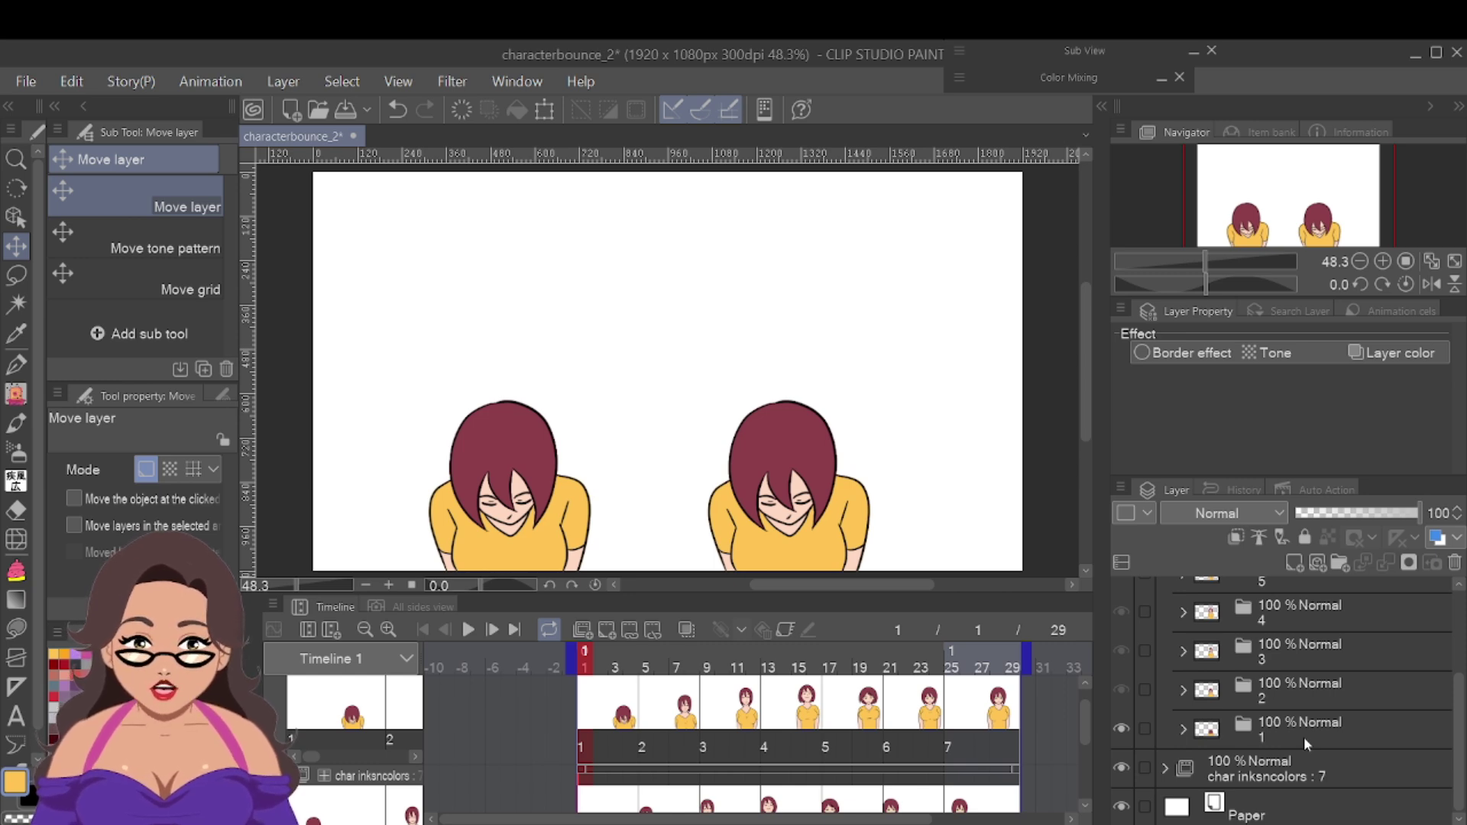
{"action": "scroll", "coordinate": [1304, 737], "scroll_direction": "up", "scroll_amount": 3}
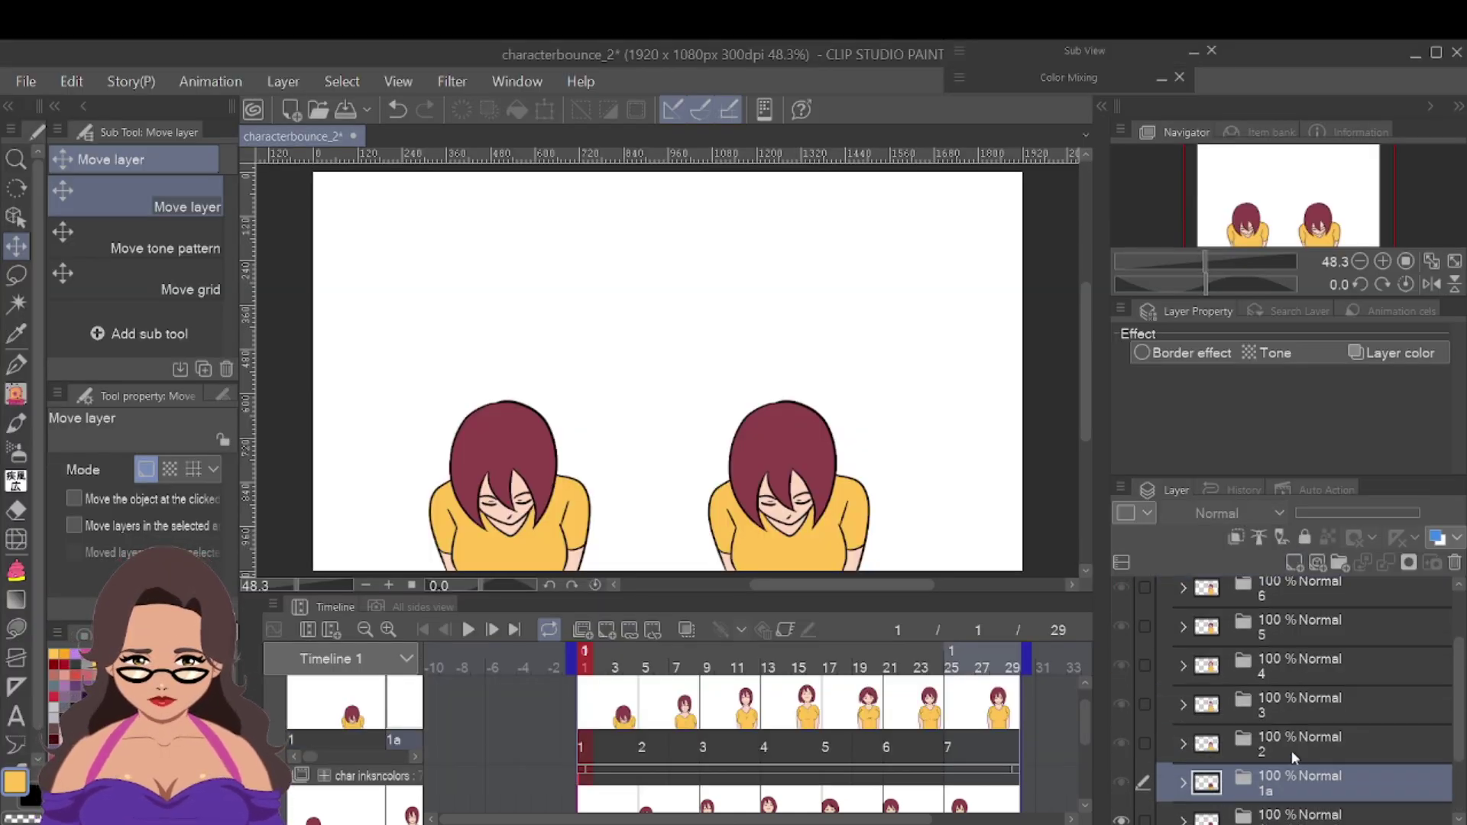
Add in-between cel folders 2a through 5a after the copy's drawings 2–5
{"action": "key", "text": "Right"}
{"action": "key", "text": "ctrl+shift+n"}
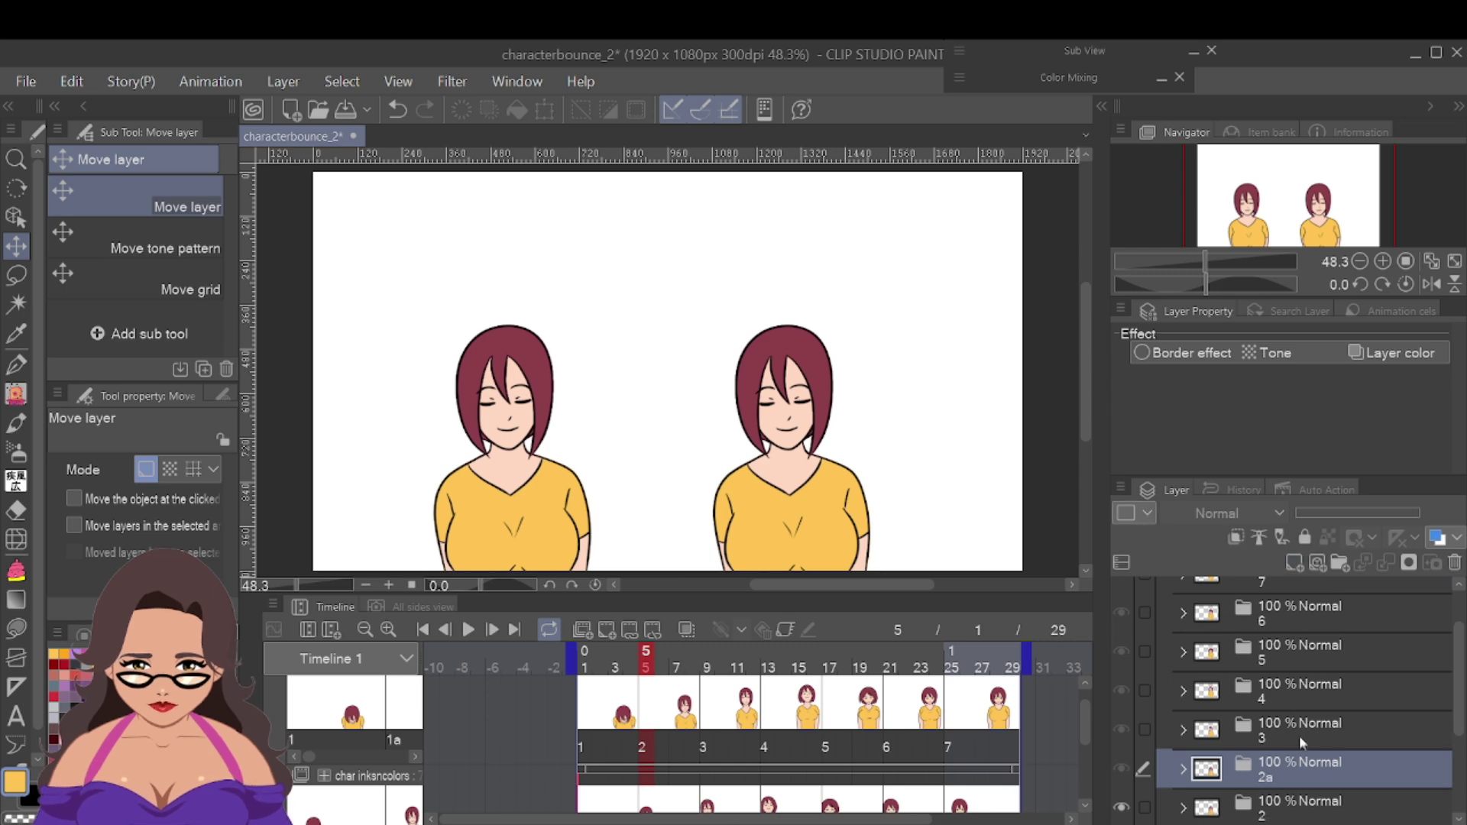
{"action": "key", "text": "Right"}
{"action": "key", "text": "ctrl+shift+n"}
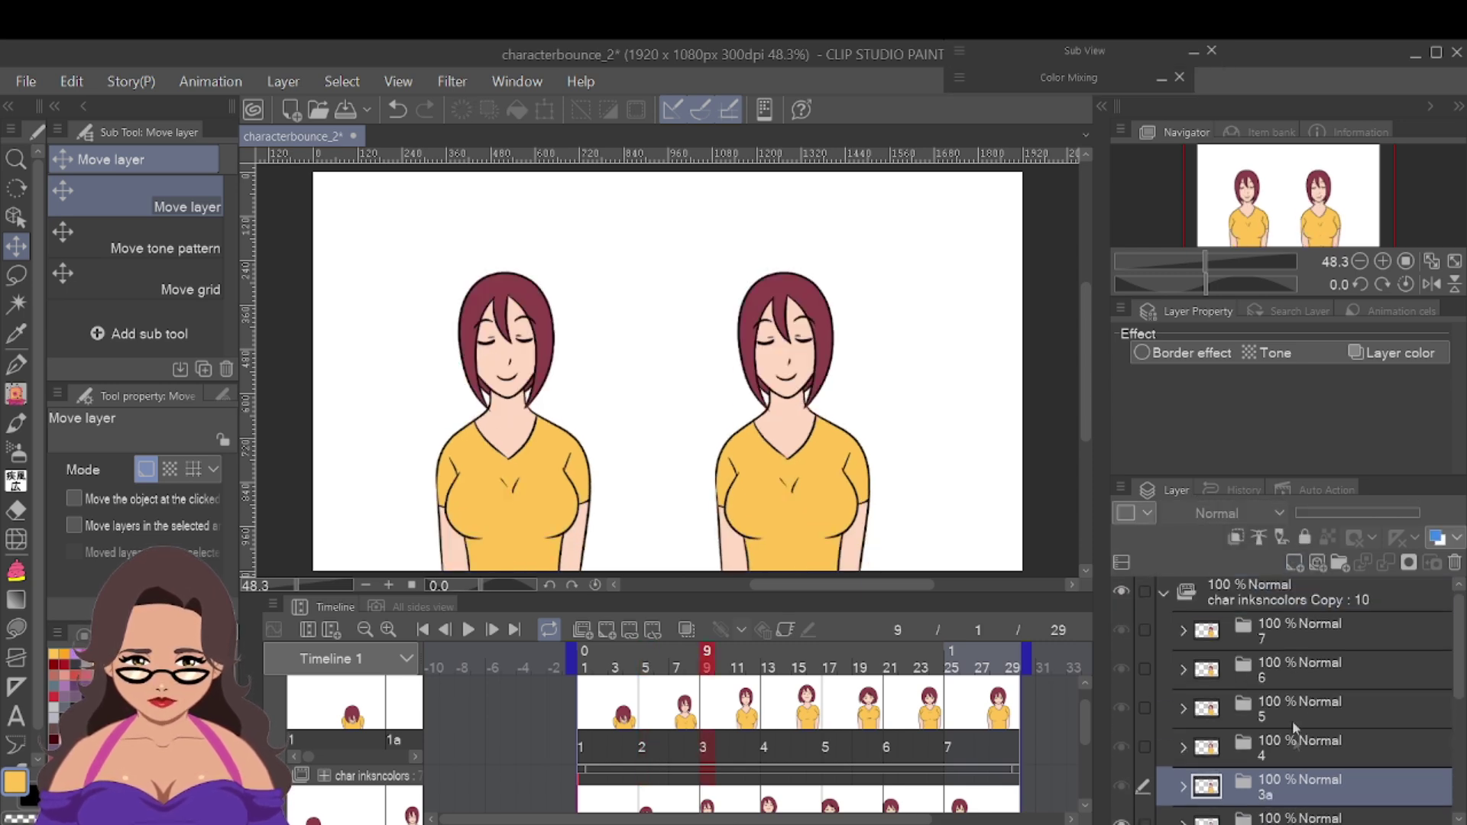
{"action": "key", "text": "Right"}
{"action": "key", "text": "ctrl+shift+n"}
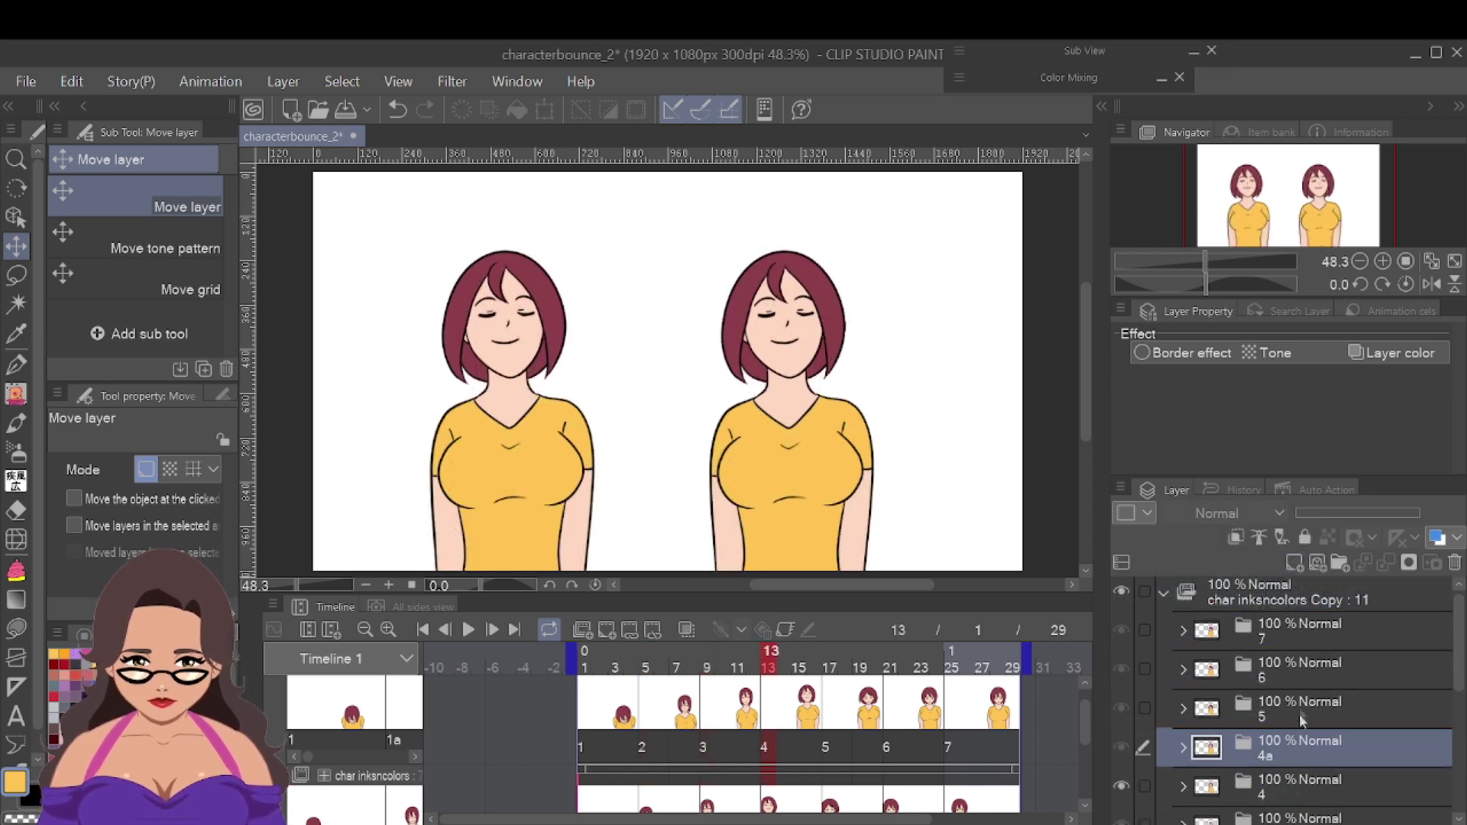
{"action": "key", "text": "Right"}
{"action": "key", "text": "ctrl+shift+n"}
Add in-between cel folders 6a and 7a after drawings 6 and 7
{"action": "key", "text": "Right"}
{"action": "left_click", "coordinate": [1303, 670]}
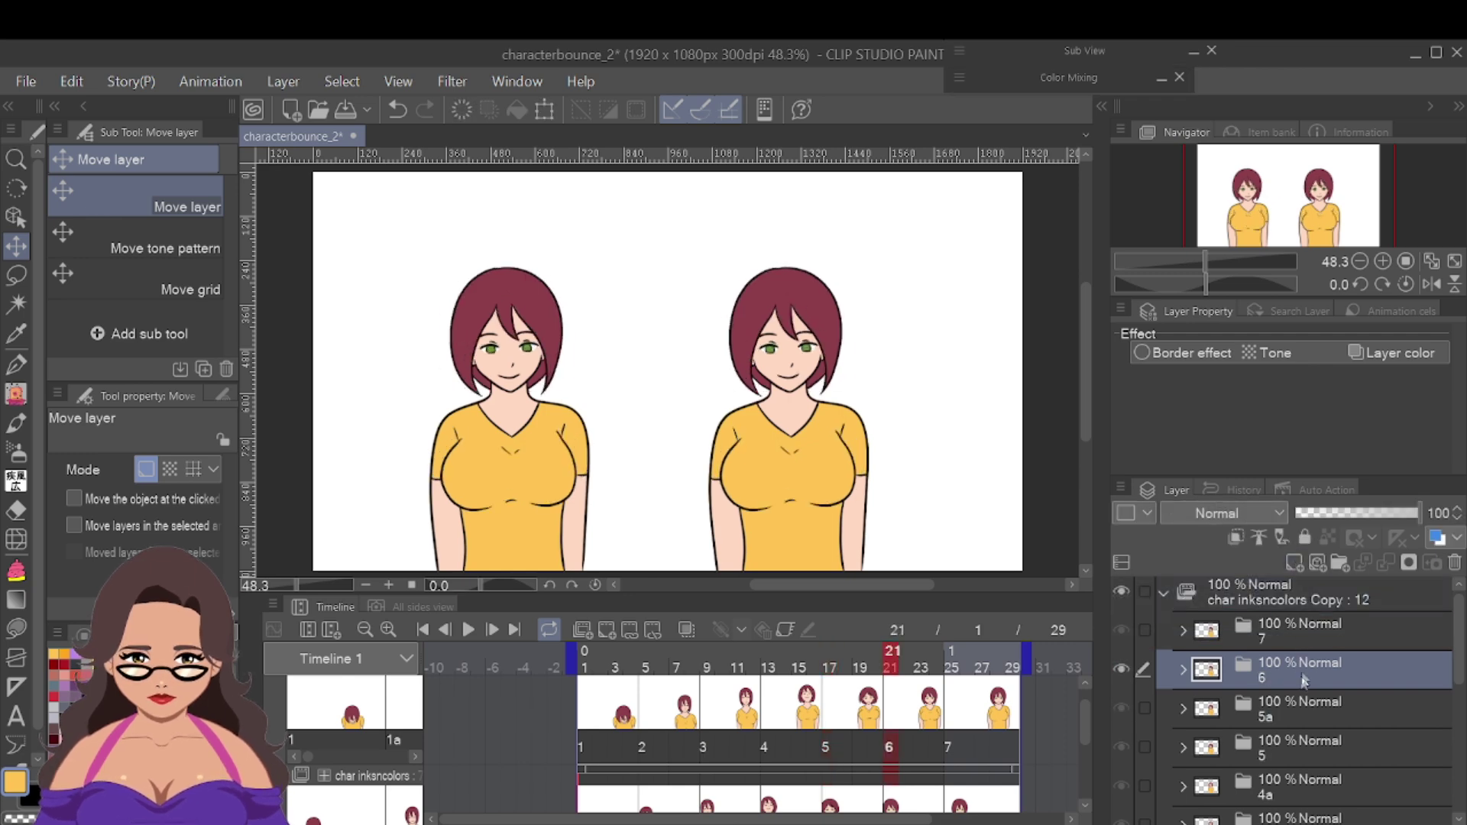
{"action": "key", "text": "Right"}
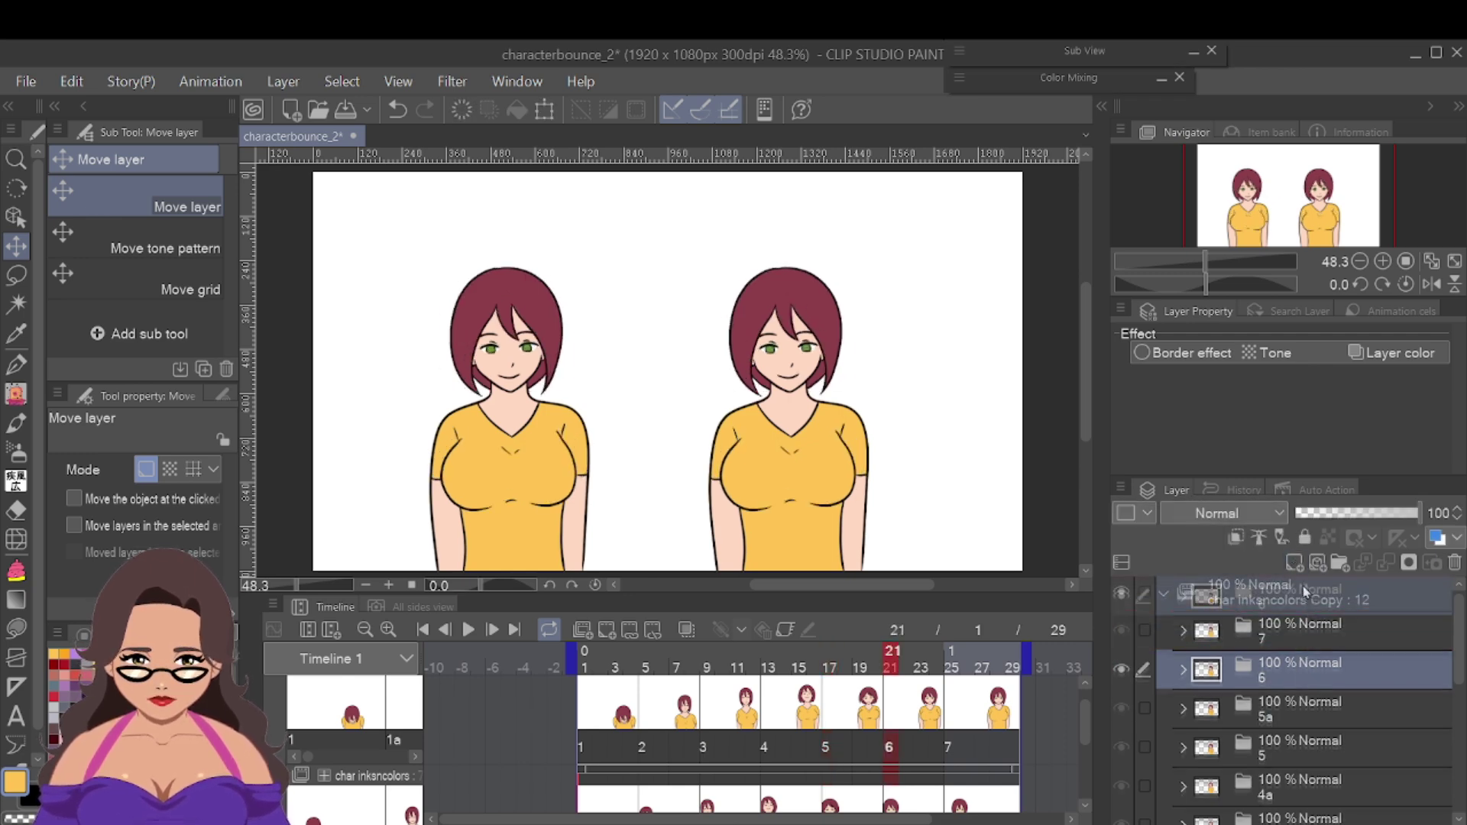
{"action": "key", "text": "ctrl+shift+n"}
{"action": "left_click", "coordinate": [1298, 628]}
{"action": "key", "text": "ctrl+shift+n"}
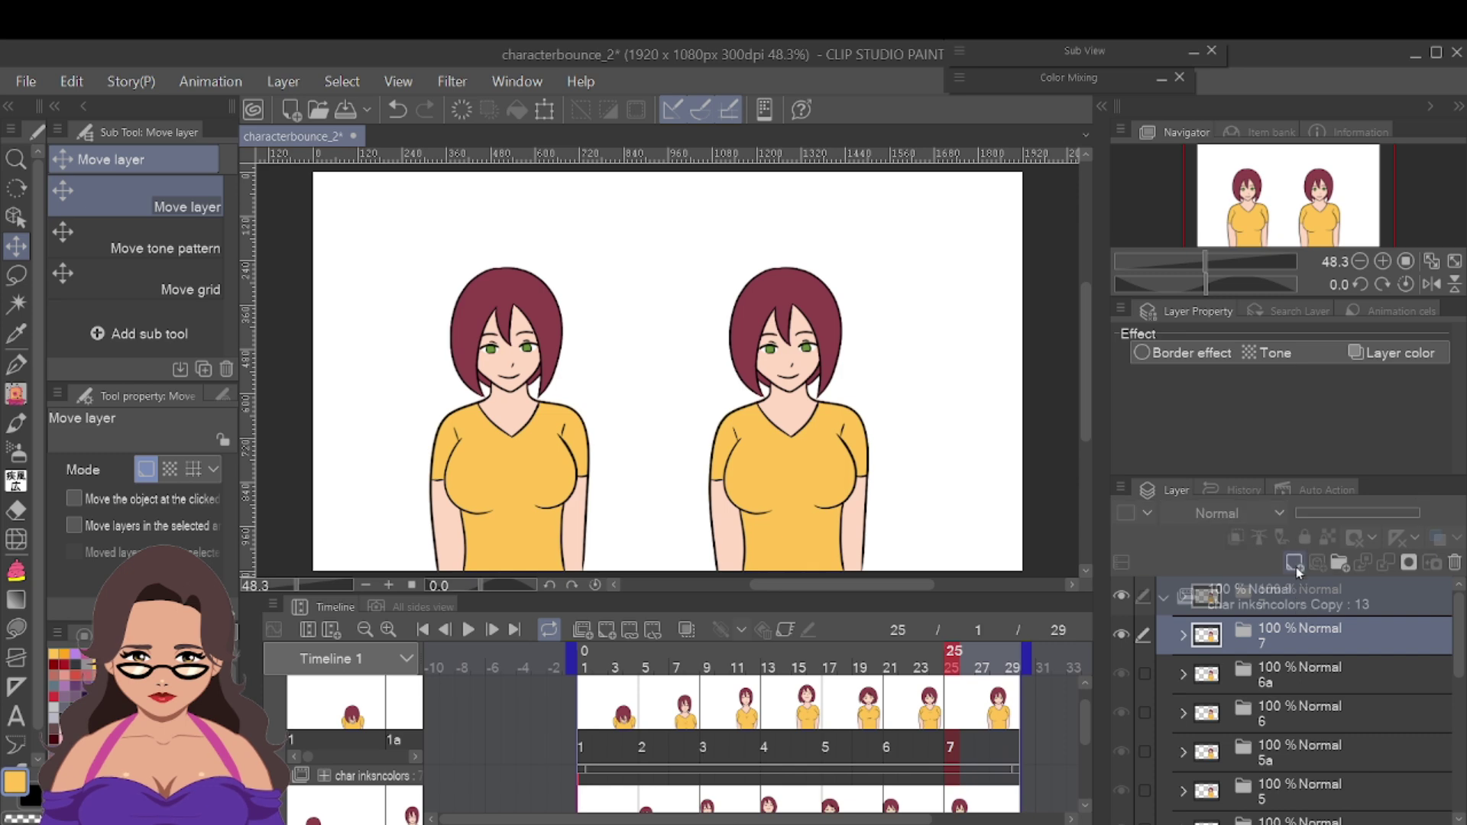
{"action": "left_click", "coordinate": [612, 735]}
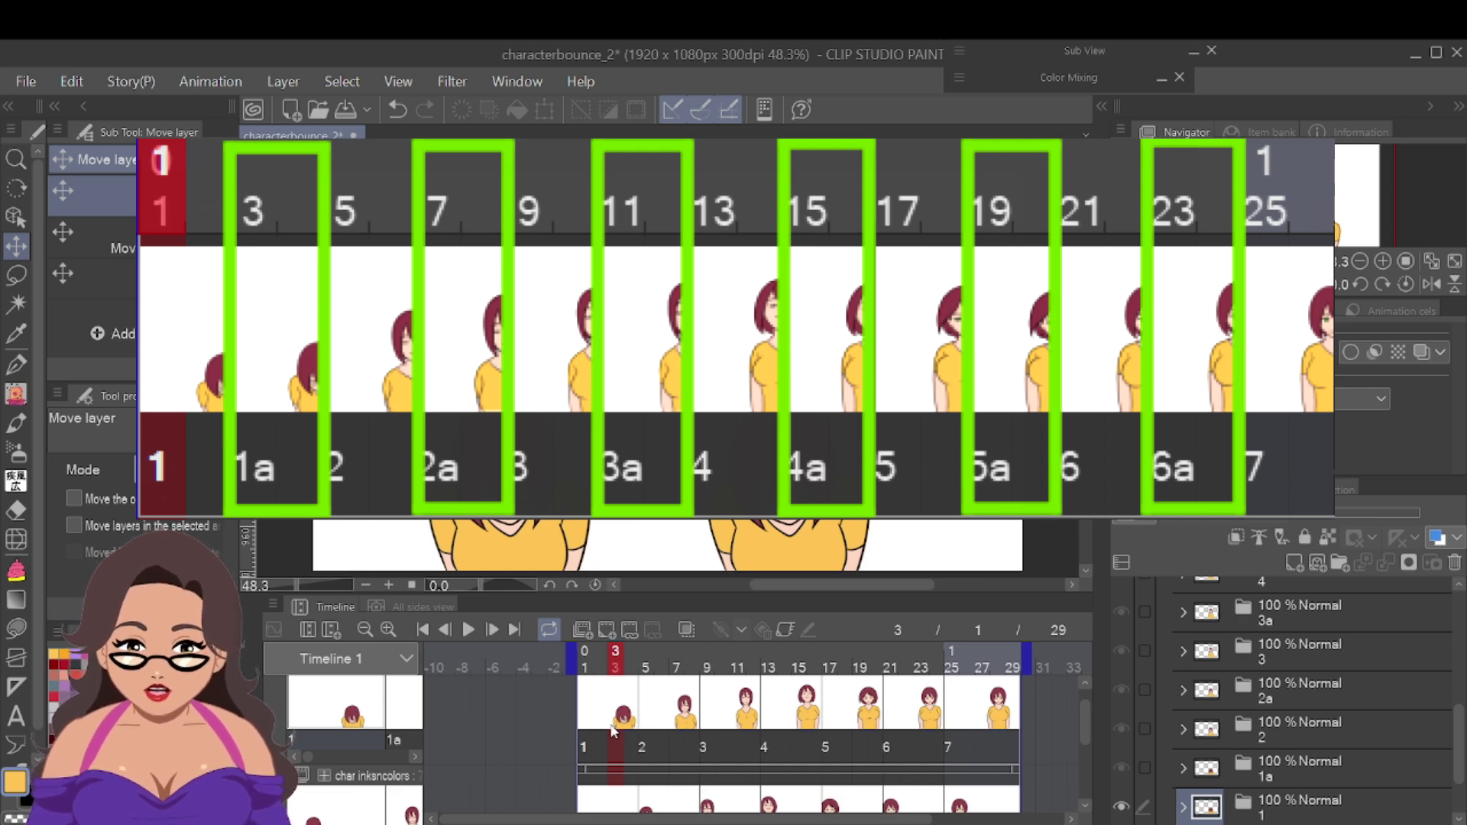
Assign in-between cels 1a, 2a and 3a to frames 3, 7 and 11
{"action": "left_click", "coordinate": [632, 630]}
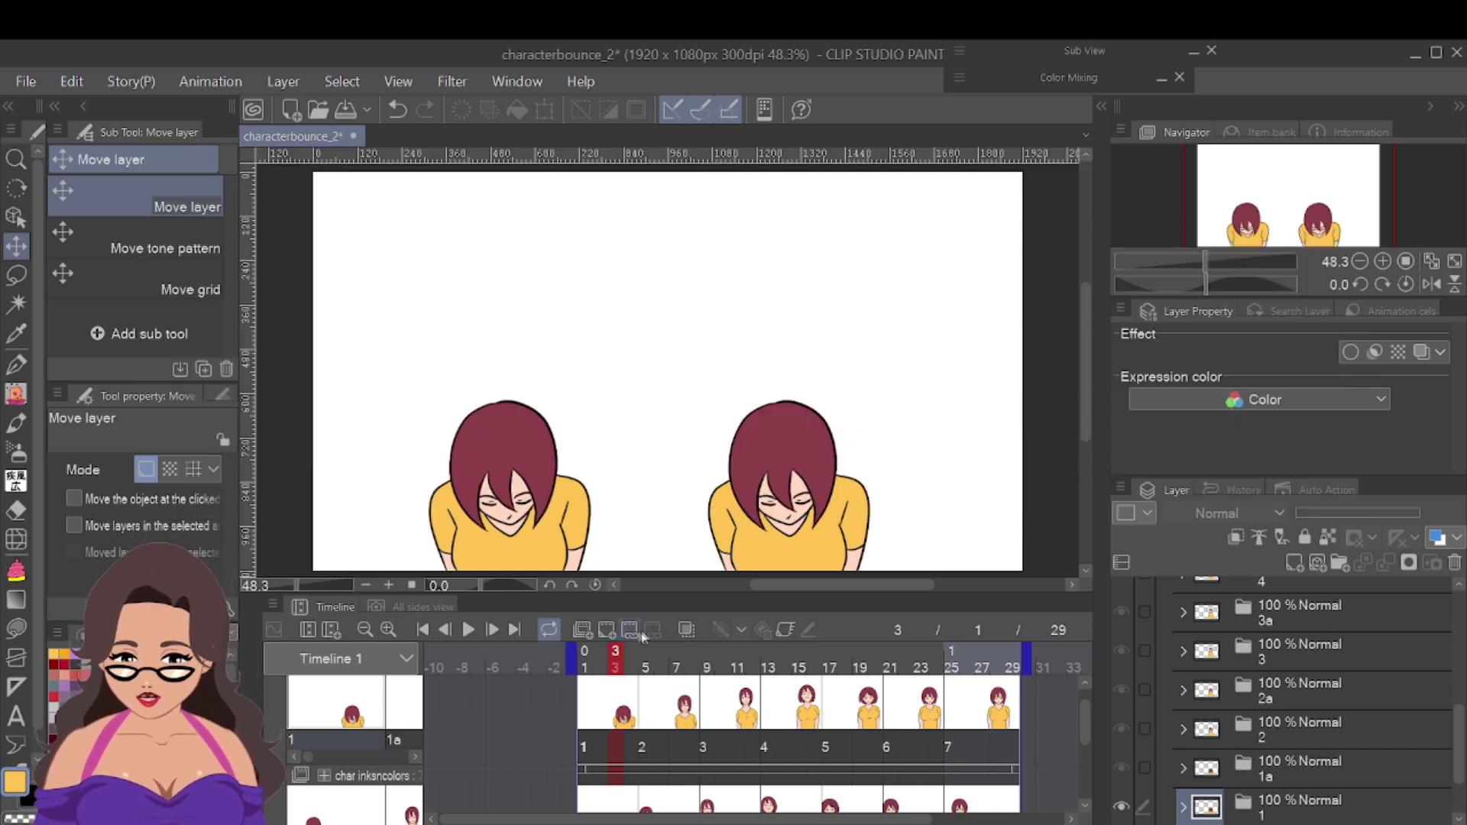
{"action": "double_click", "coordinate": [747, 428]}
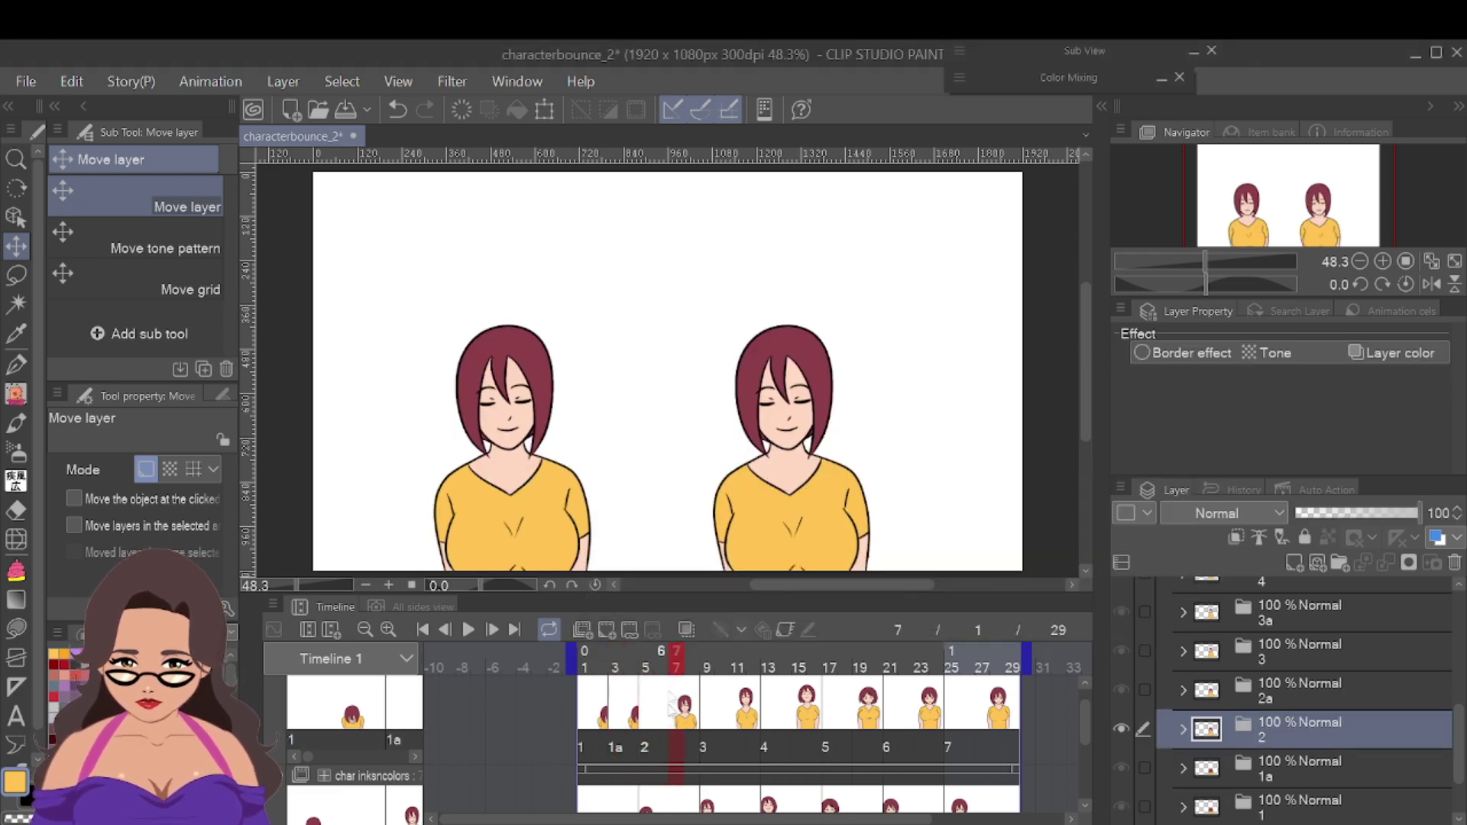
{"action": "left_click", "coordinate": [676, 668]}
{"action": "left_click", "coordinate": [632, 630]}
{"action": "double_click", "coordinate": [757, 472]}
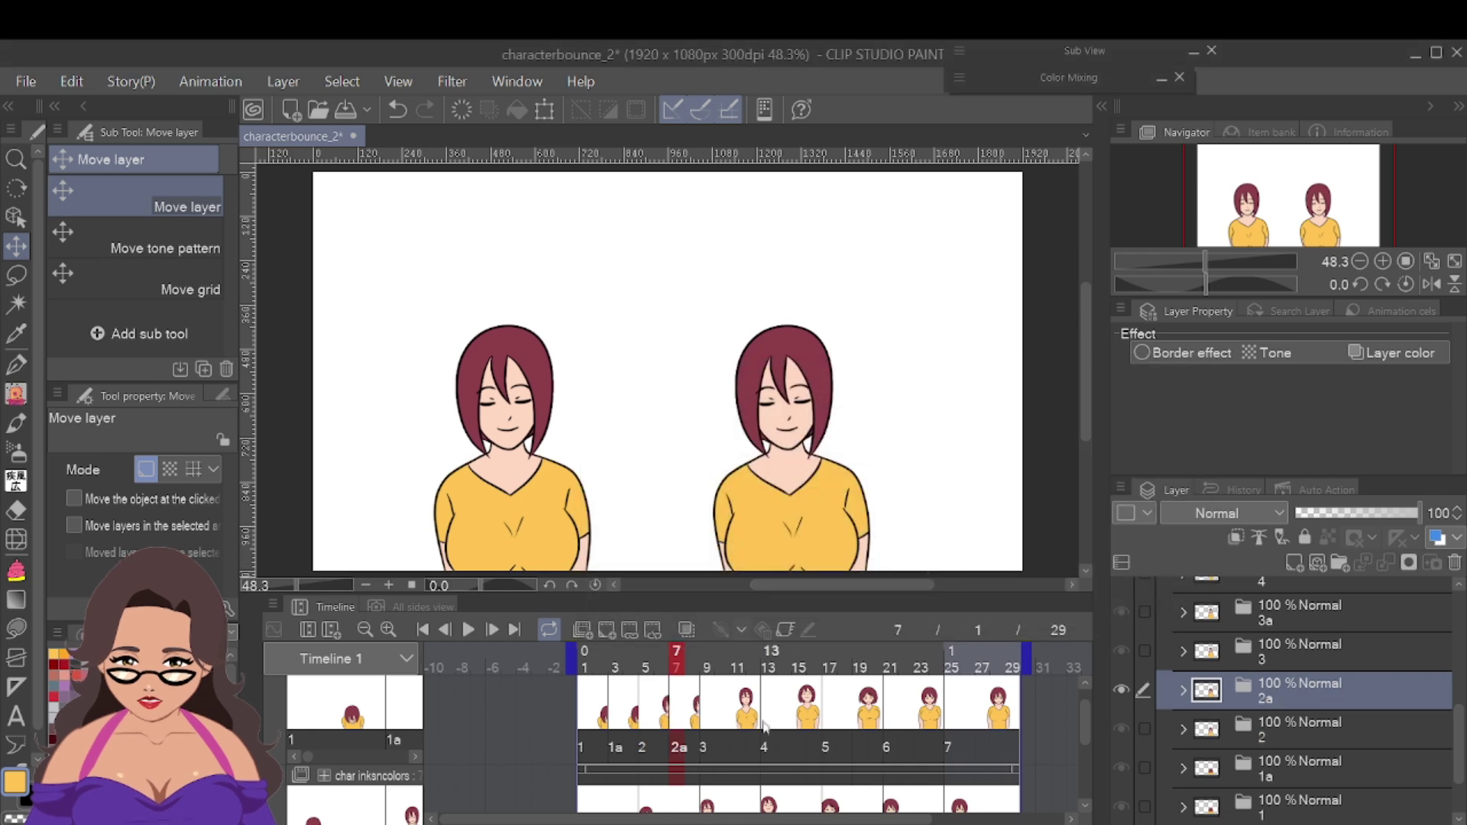
{"action": "left_click", "coordinate": [741, 667]}
{"action": "left_click", "coordinate": [631, 631]}
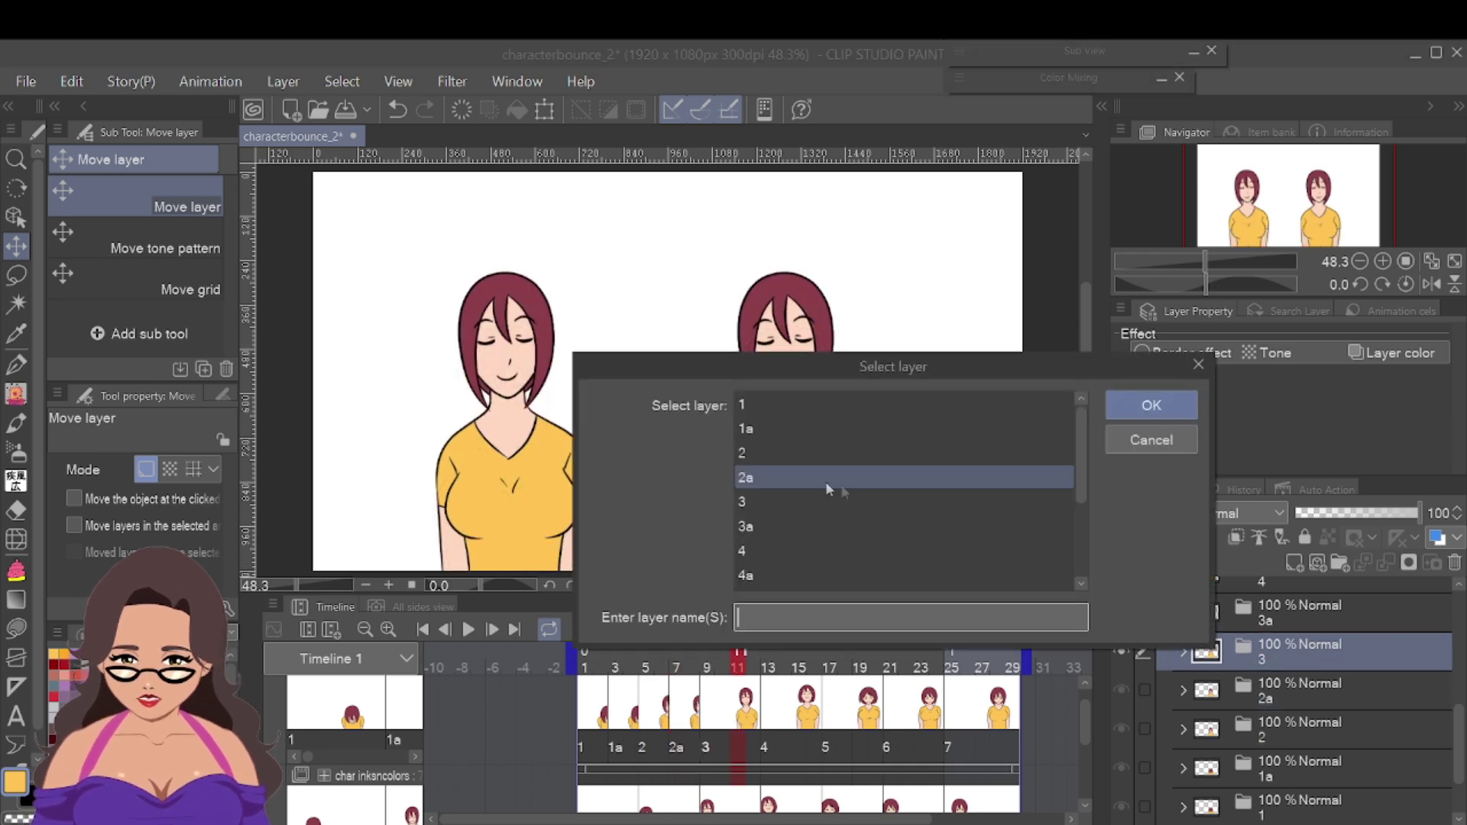
{"action": "double_click", "coordinate": [867, 525]}
Assign cels 4a and 5a to frames 15 and 19
{"action": "left_click", "coordinate": [800, 668]}
{"action": "left_click", "coordinate": [632, 631]}
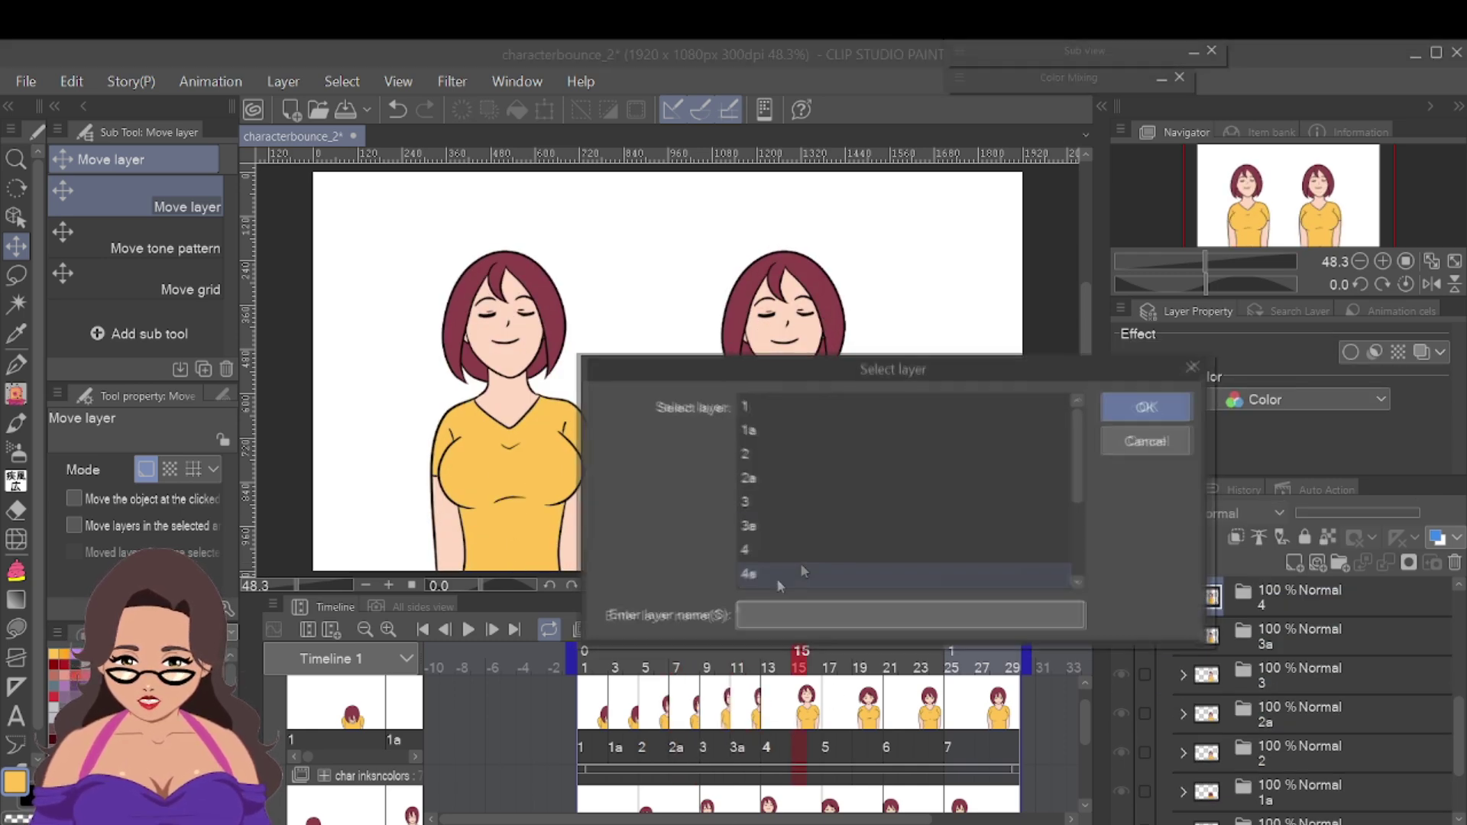
{"action": "left_click", "coordinate": [889, 550]}
{"action": "left_click", "coordinate": [892, 573]}
{"action": "left_click", "coordinate": [1151, 405]}
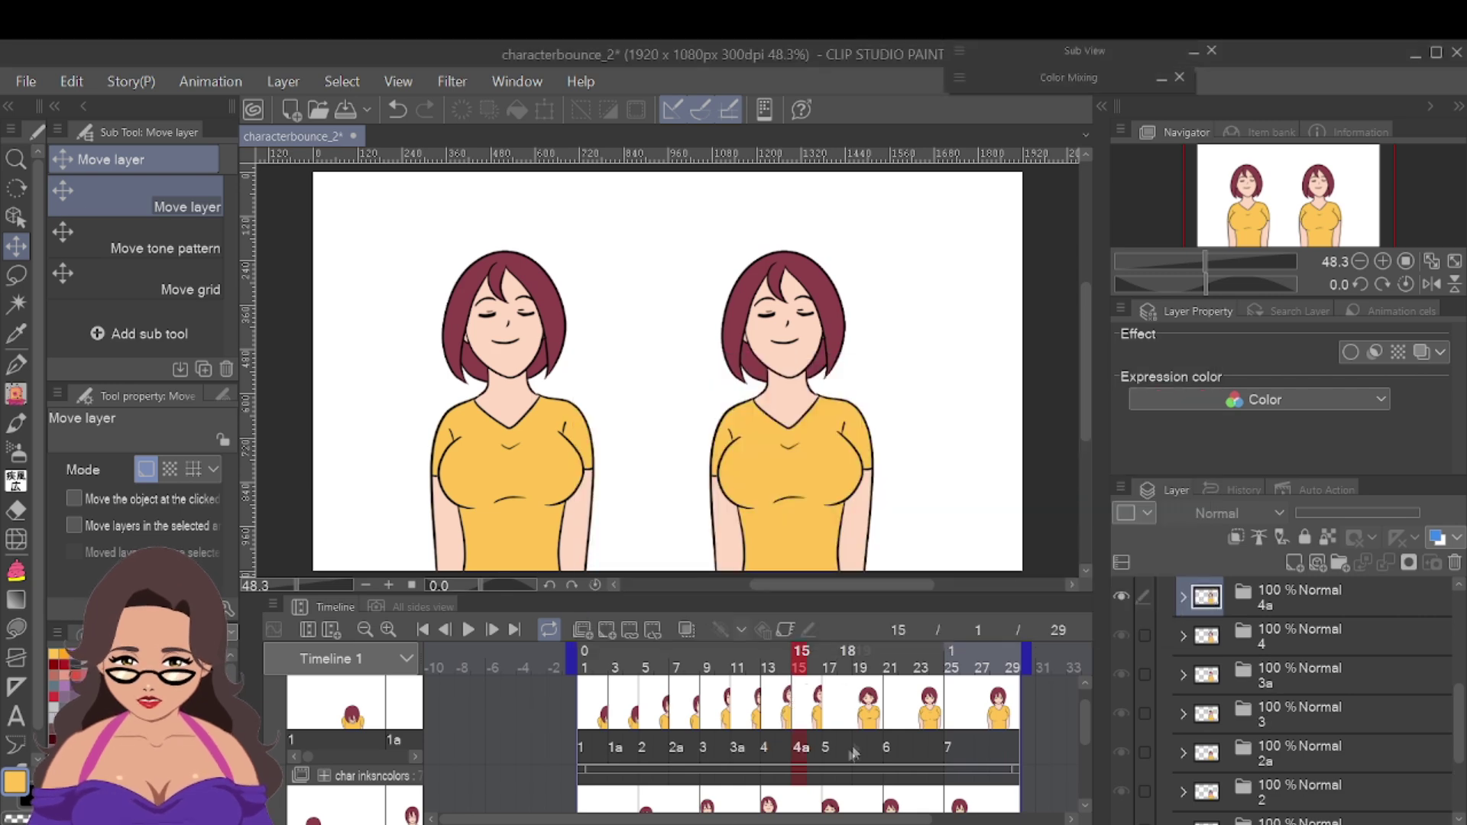
{"action": "left_click", "coordinate": [860, 667]}
{"action": "left_click", "coordinate": [631, 631]}
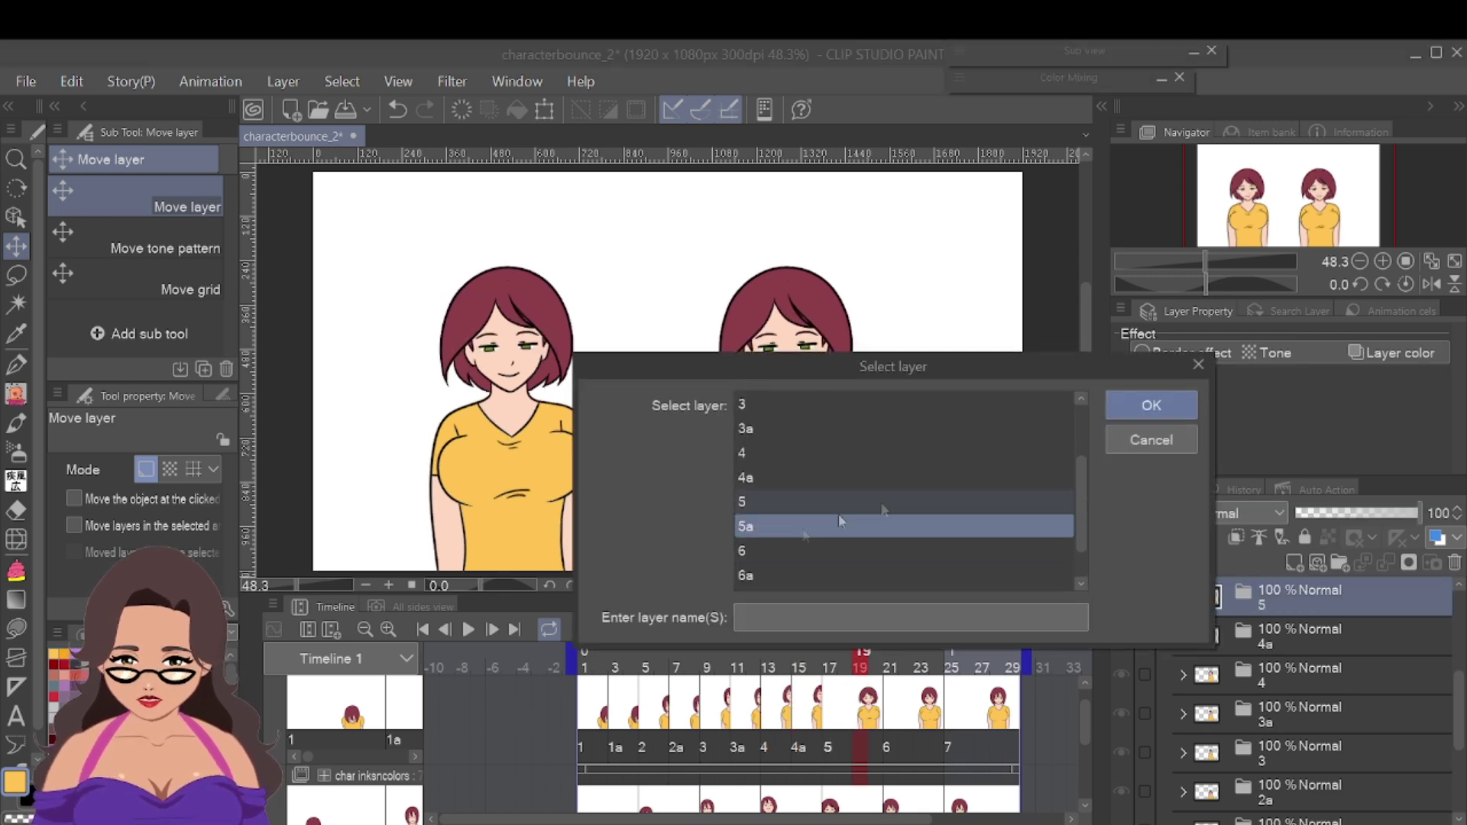
{"action": "double_click", "coordinate": [838, 514]}
Assign cels 6a and 7a to frames 23 and 27, then play the animation
{"action": "left_click", "coordinate": [921, 666]}
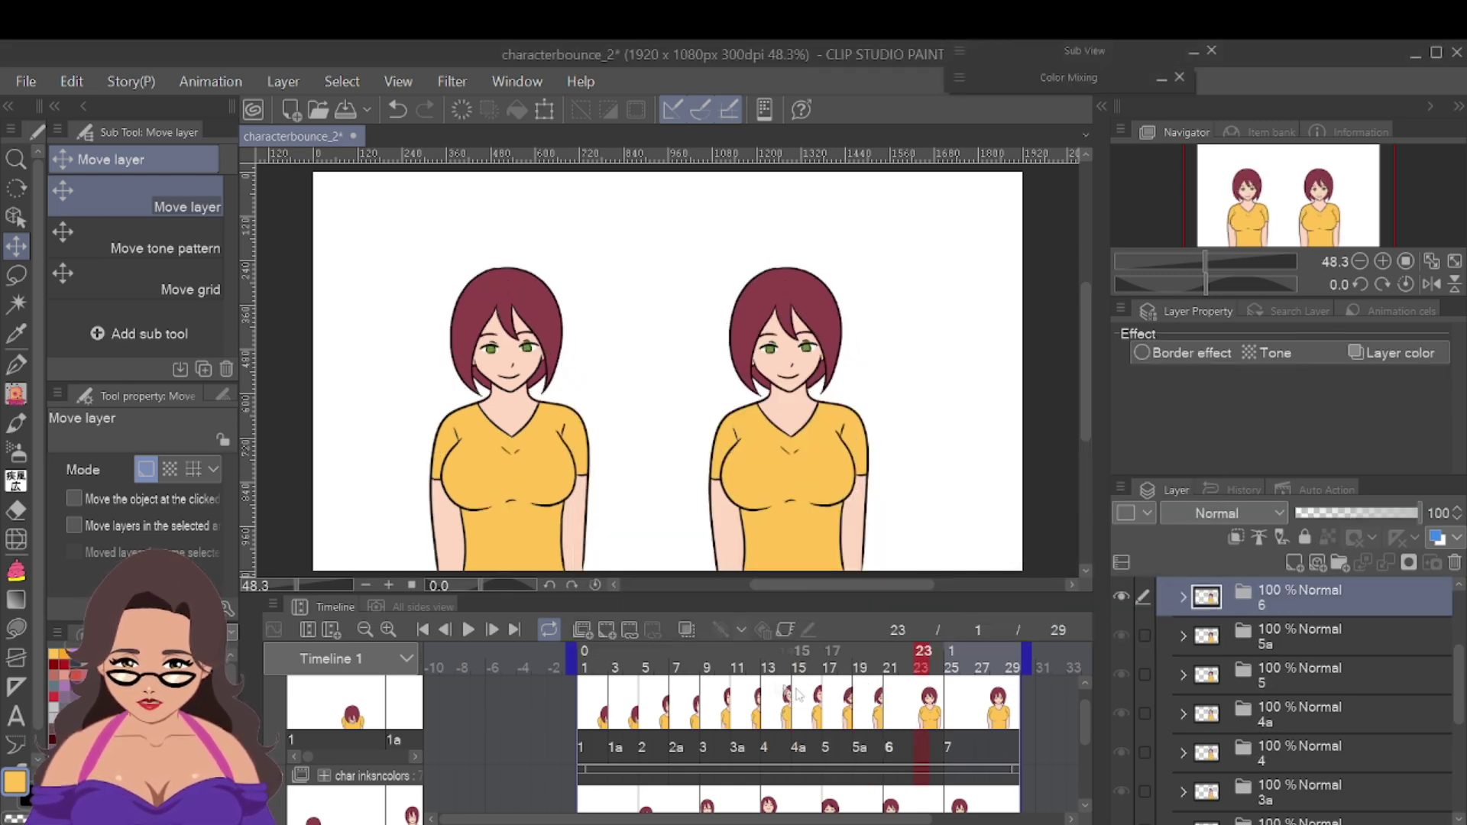
{"action": "left_click", "coordinate": [630, 630]}
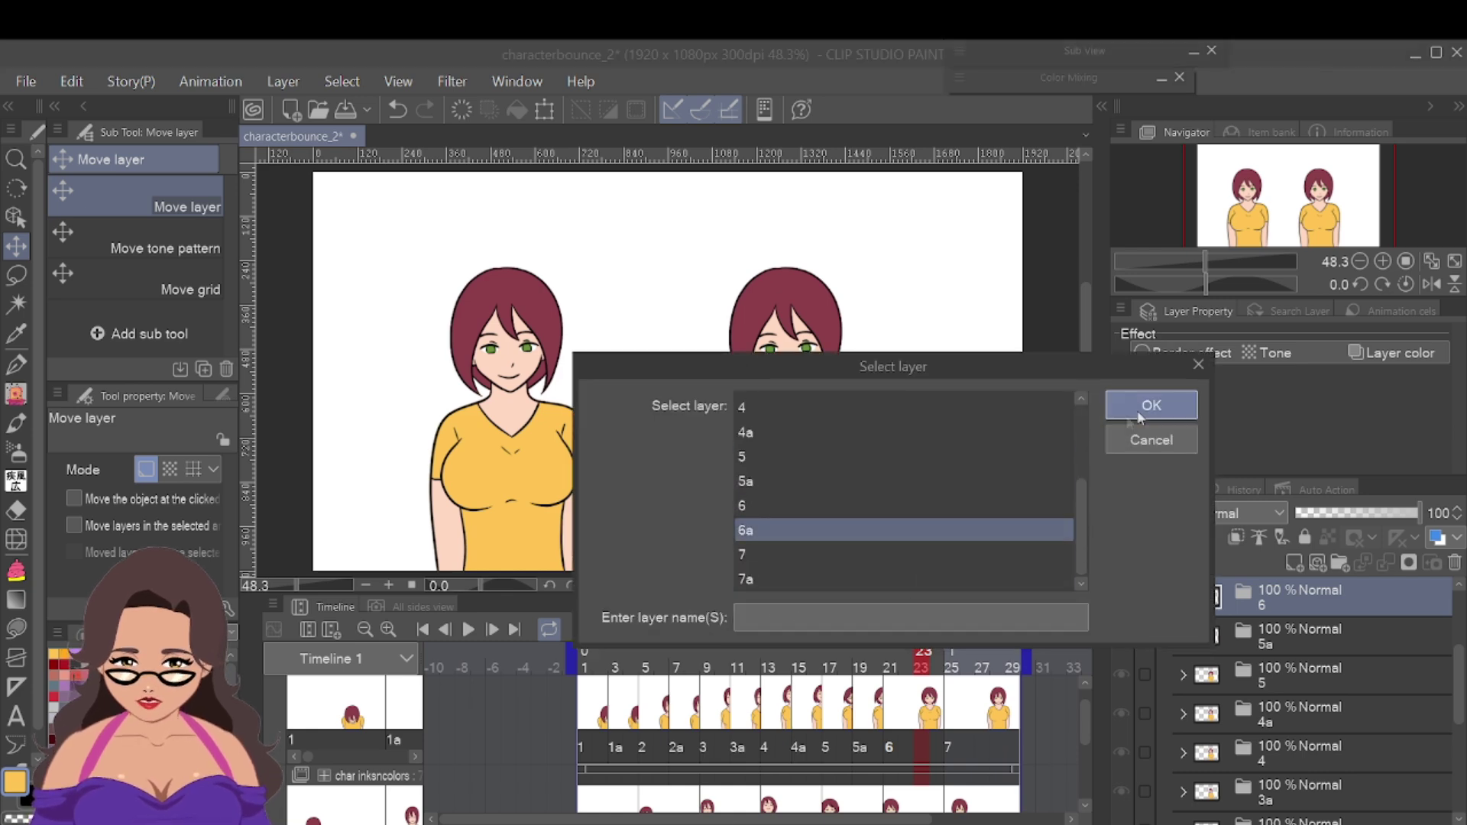
{"action": "double_click", "coordinate": [906, 529]}
{"action": "left_click", "coordinate": [981, 668]}
{"action": "left_click", "coordinate": [630, 630]}
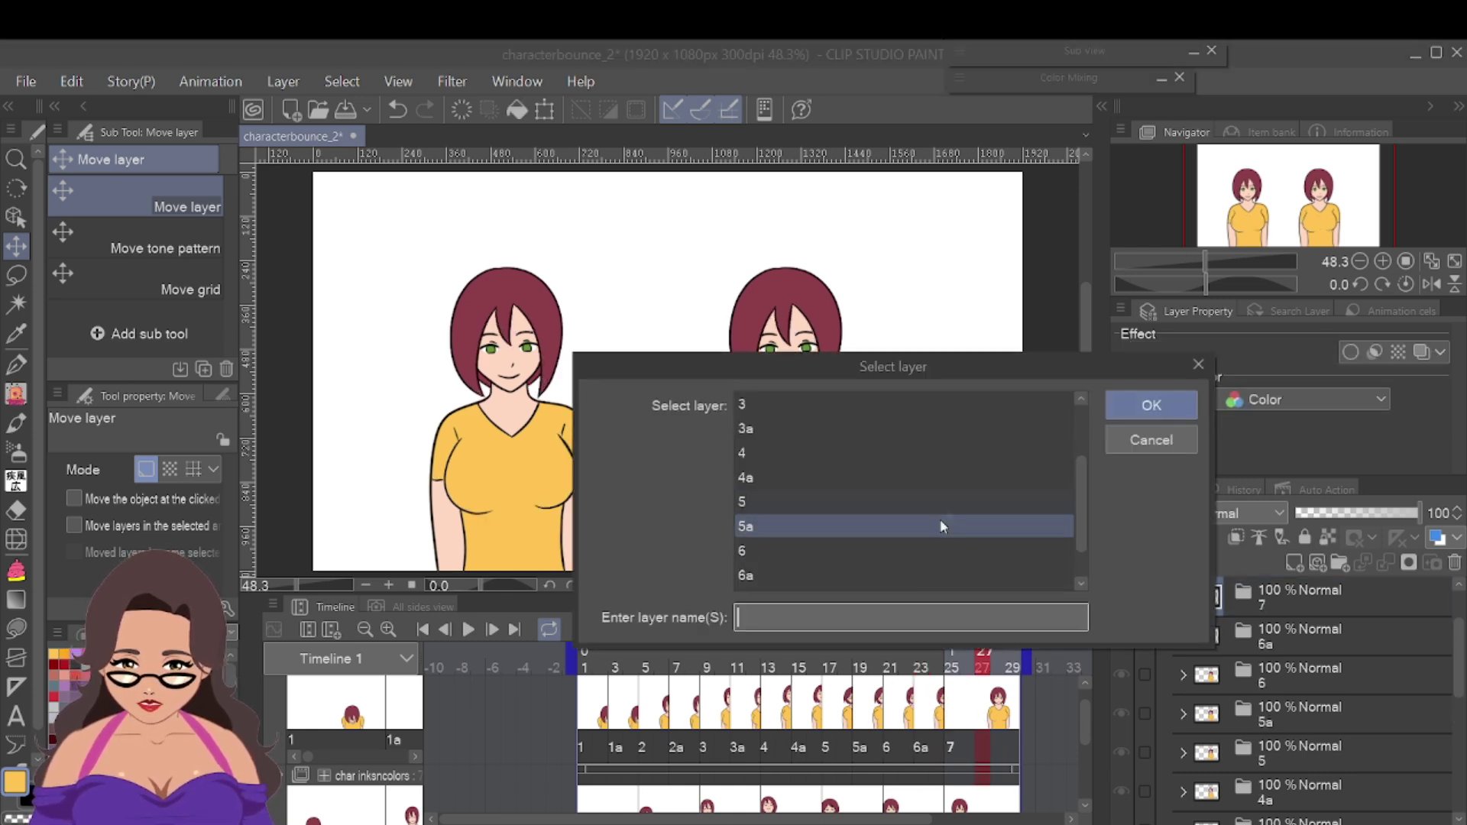
{"action": "double_click", "coordinate": [906, 576]}
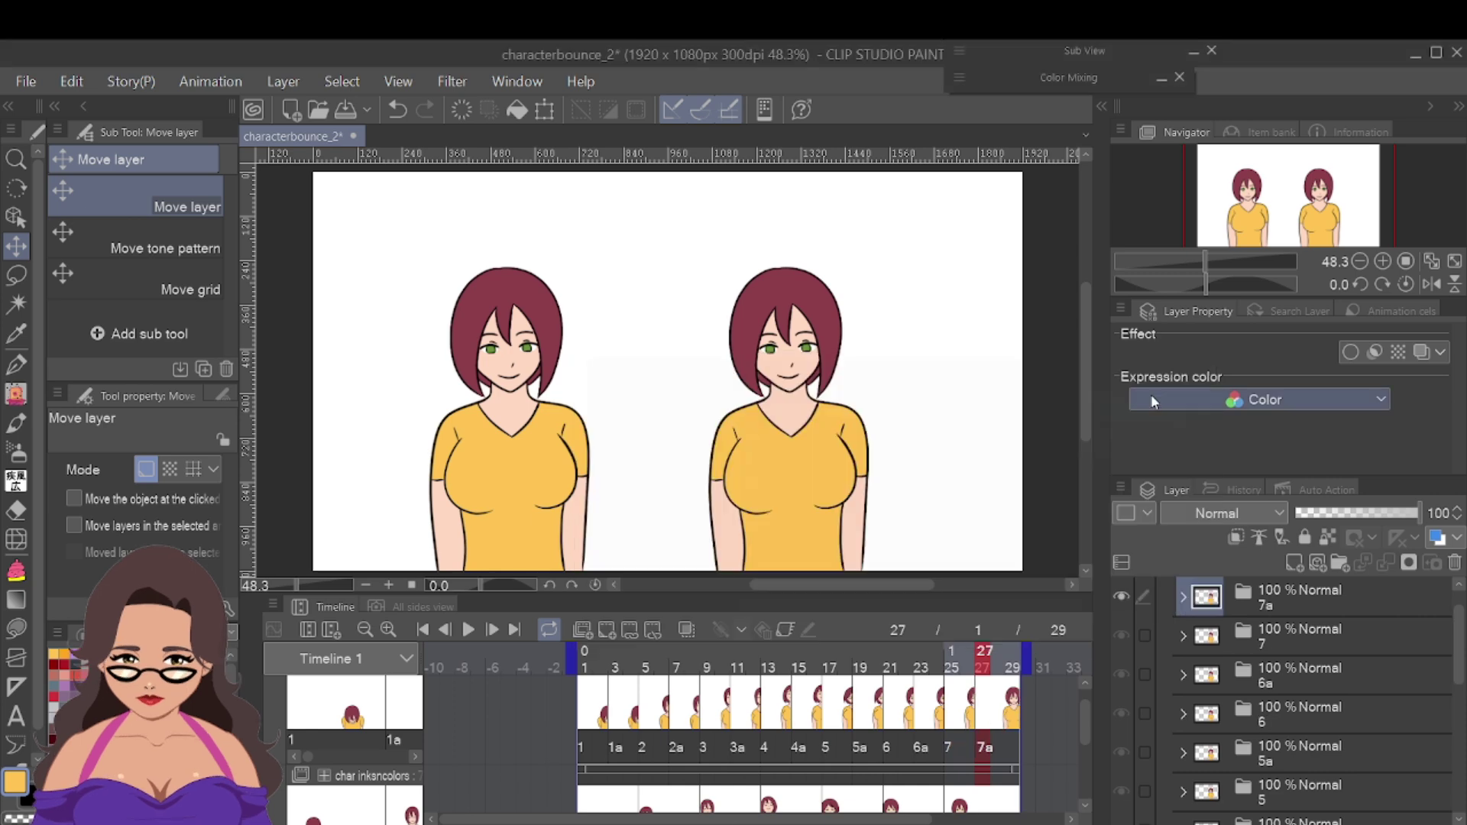
{"action": "left_click", "coordinate": [467, 629]}
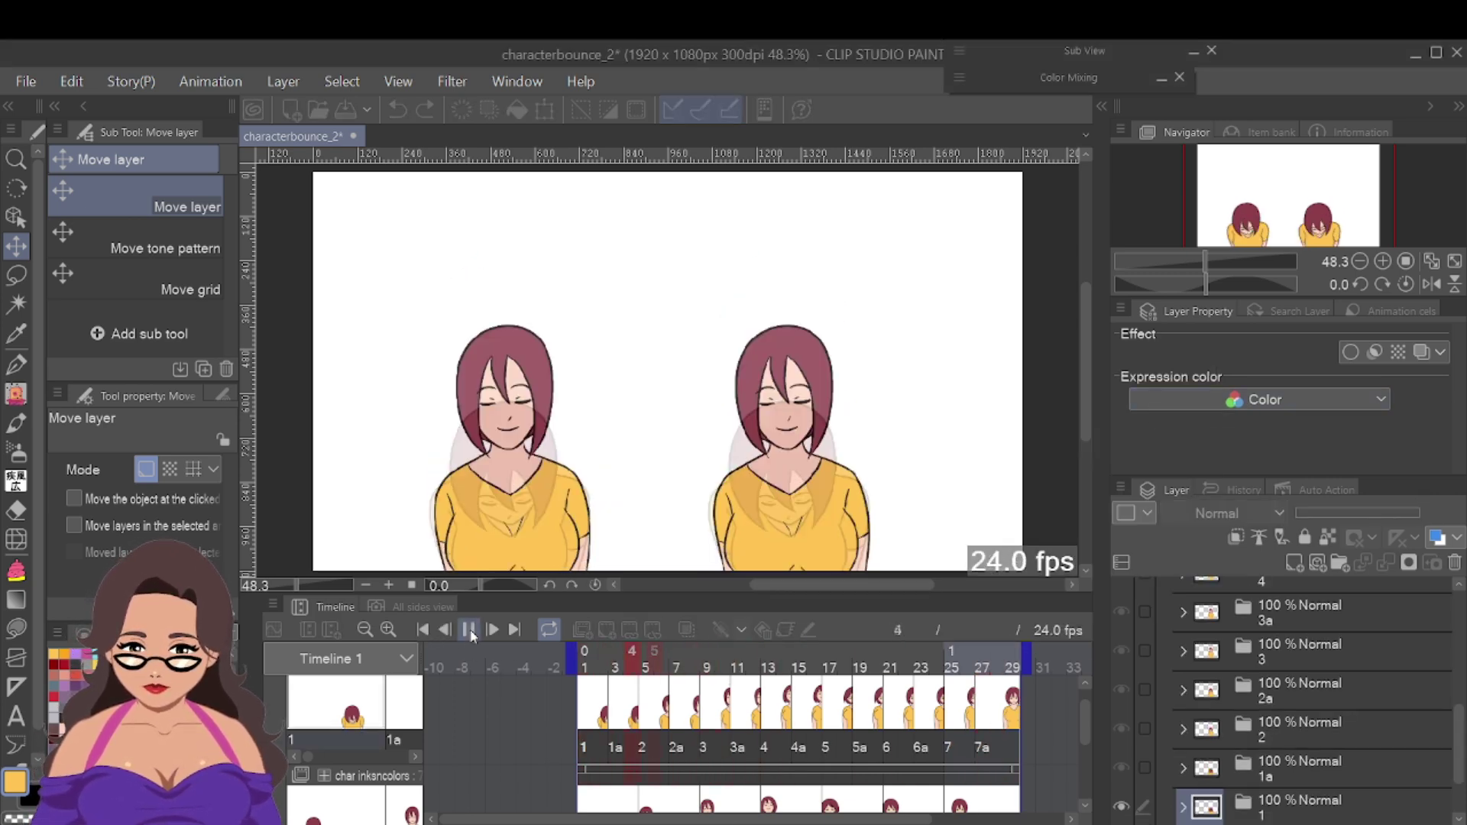
Stop playback on frame 1 and select layer 1 of the copy
{"action": "left_click", "coordinate": [470, 632]}
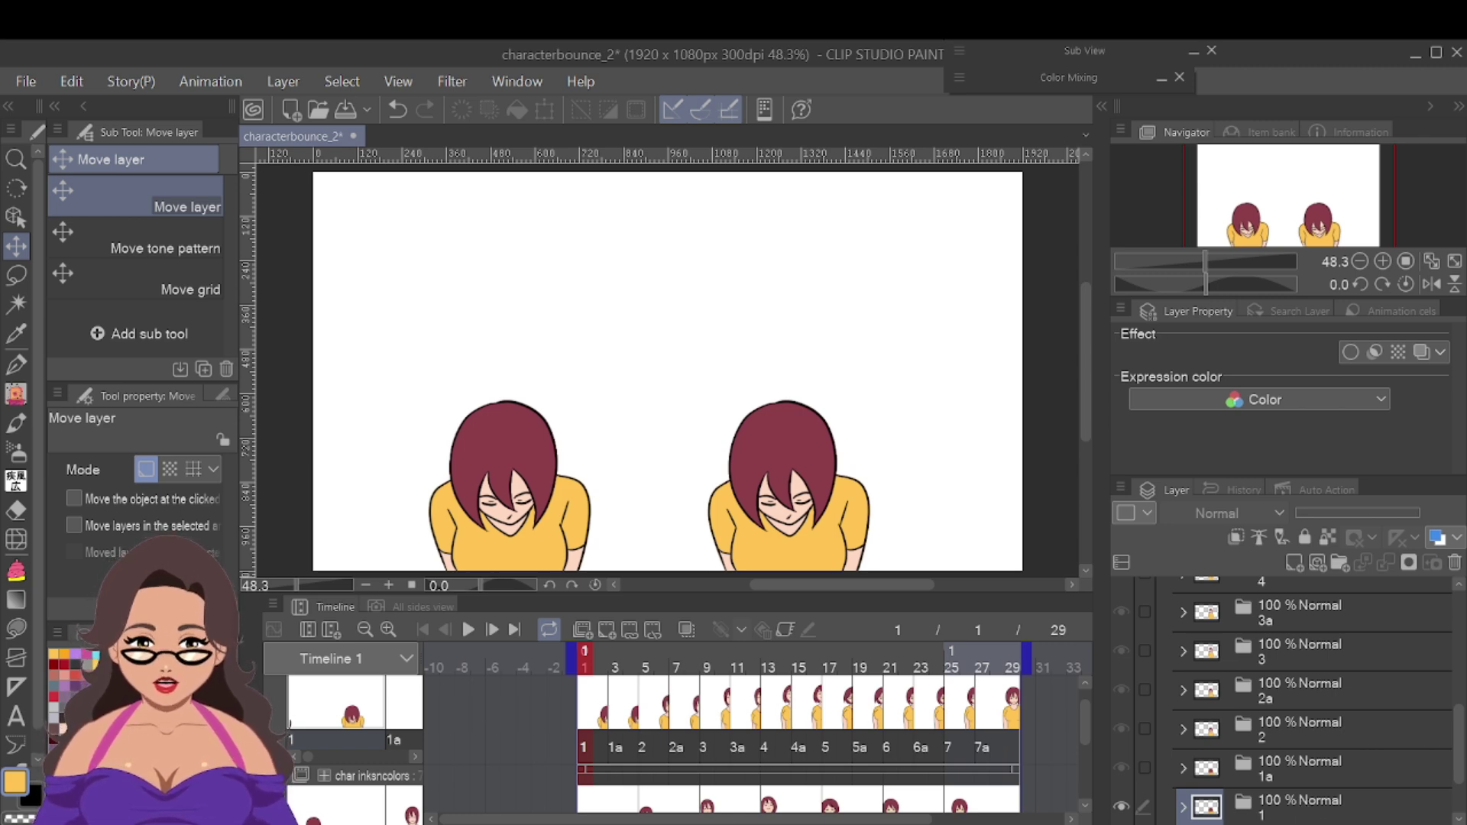
{"action": "left_click", "coordinate": [1318, 803]}
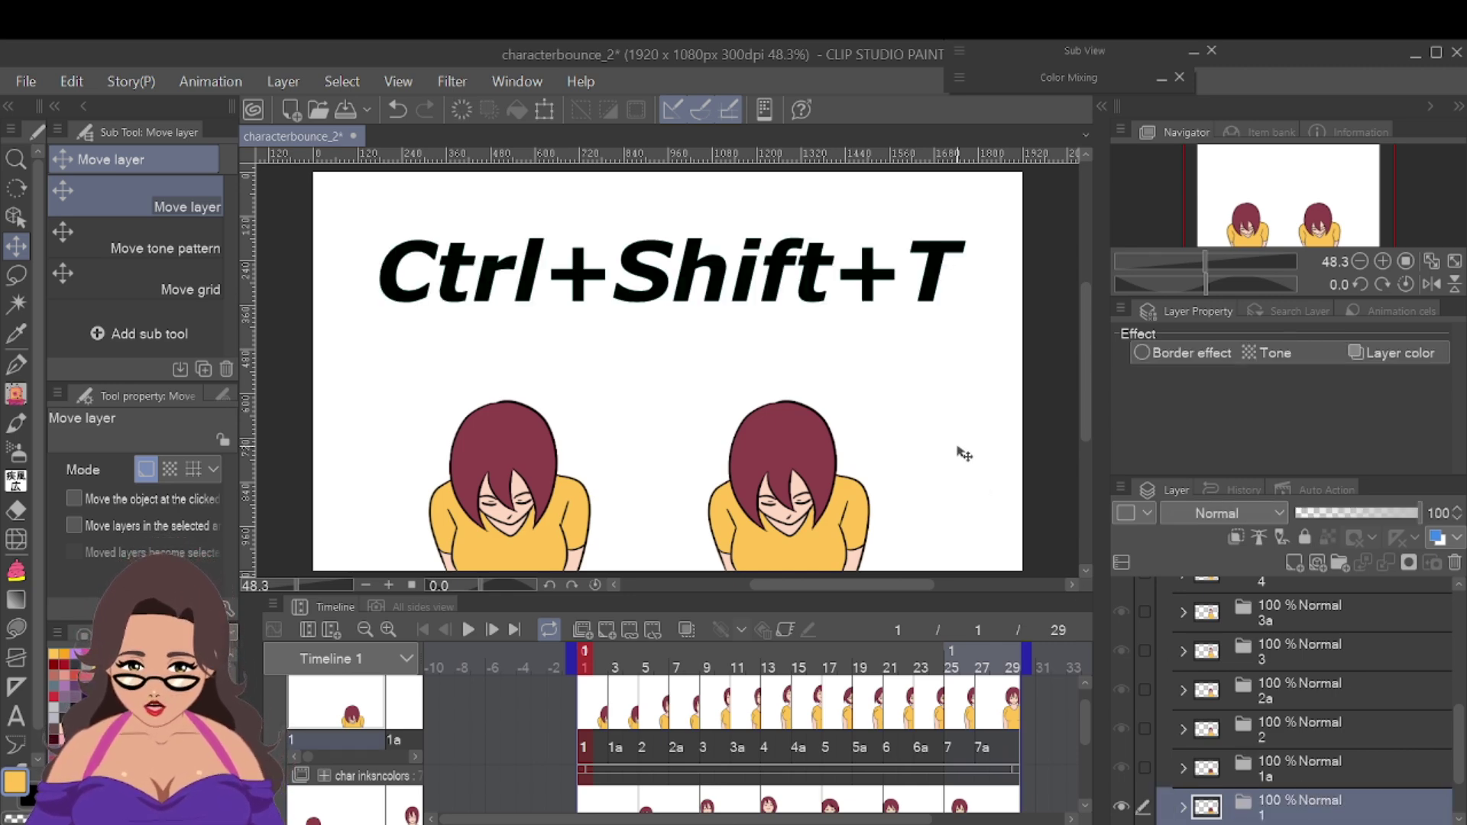
Squash the copy's first drawing shorter with Free Transform and commit it
{"action": "key", "text": "ctrl+shift+t"}
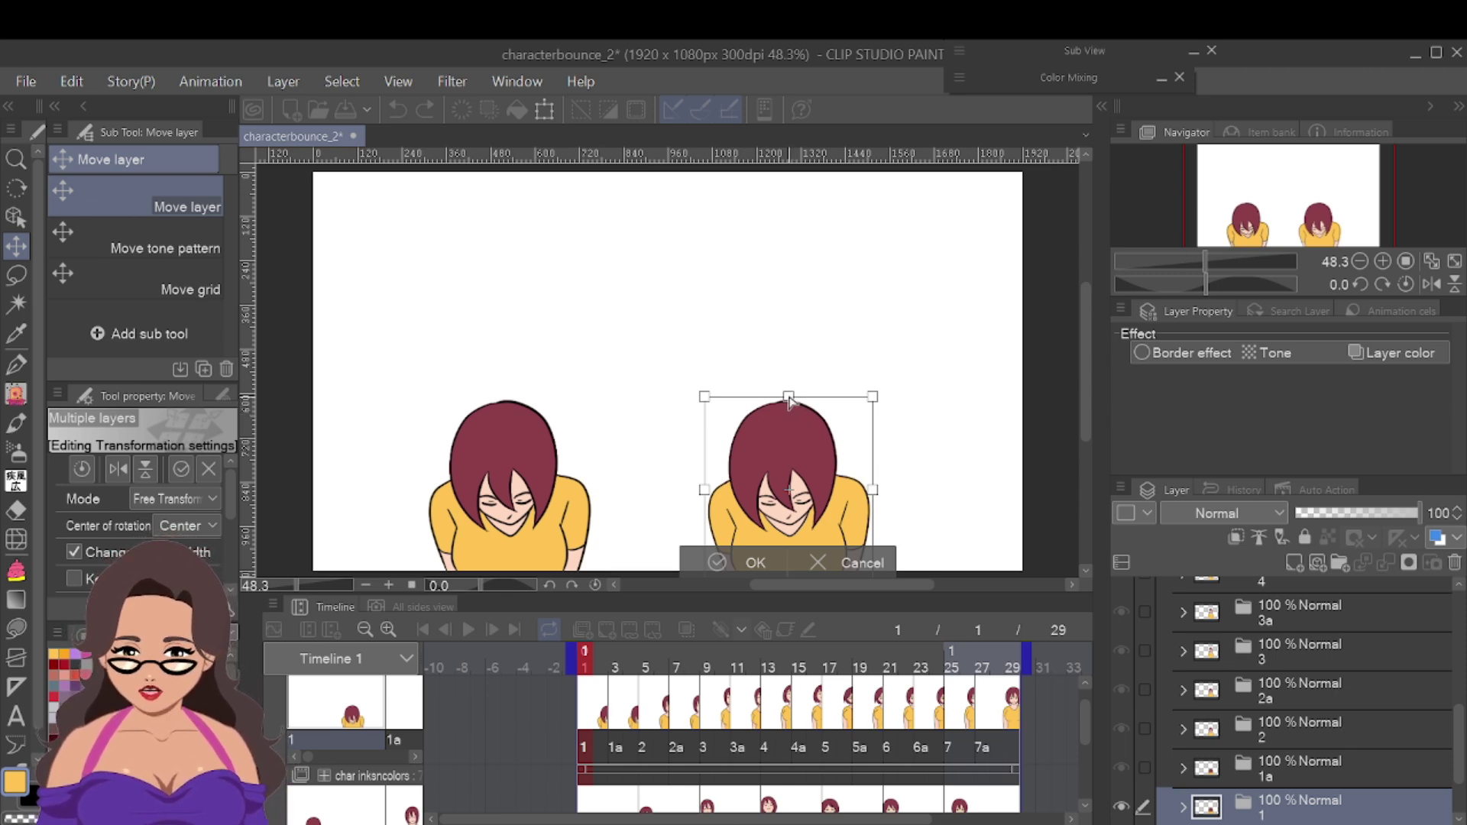
{"action": "left_click_drag", "start_coordinate": [789, 399], "coordinate": [790, 430]}
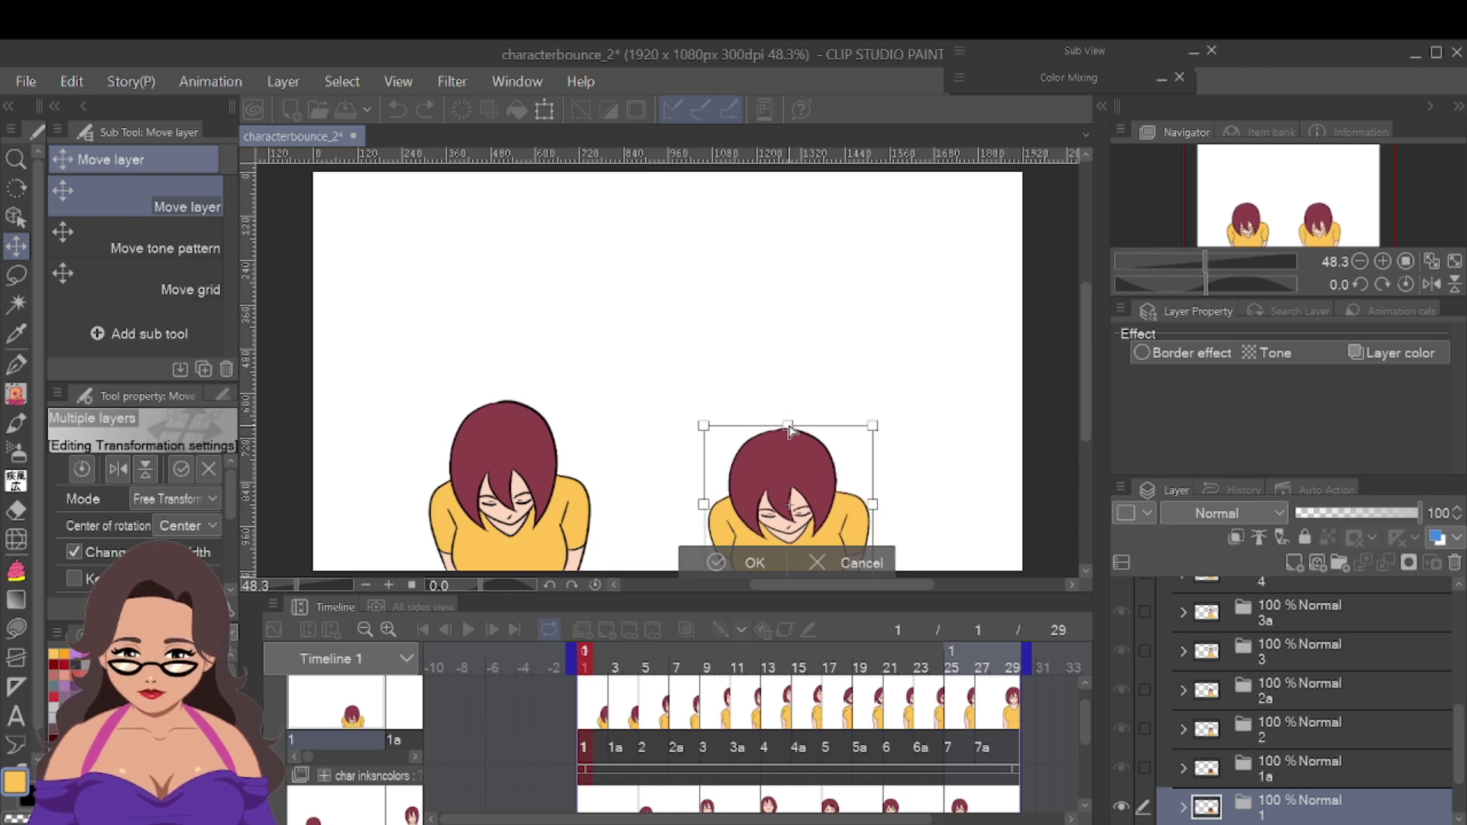
{"action": "left_click_drag", "start_coordinate": [790, 430], "coordinate": [790, 435]}
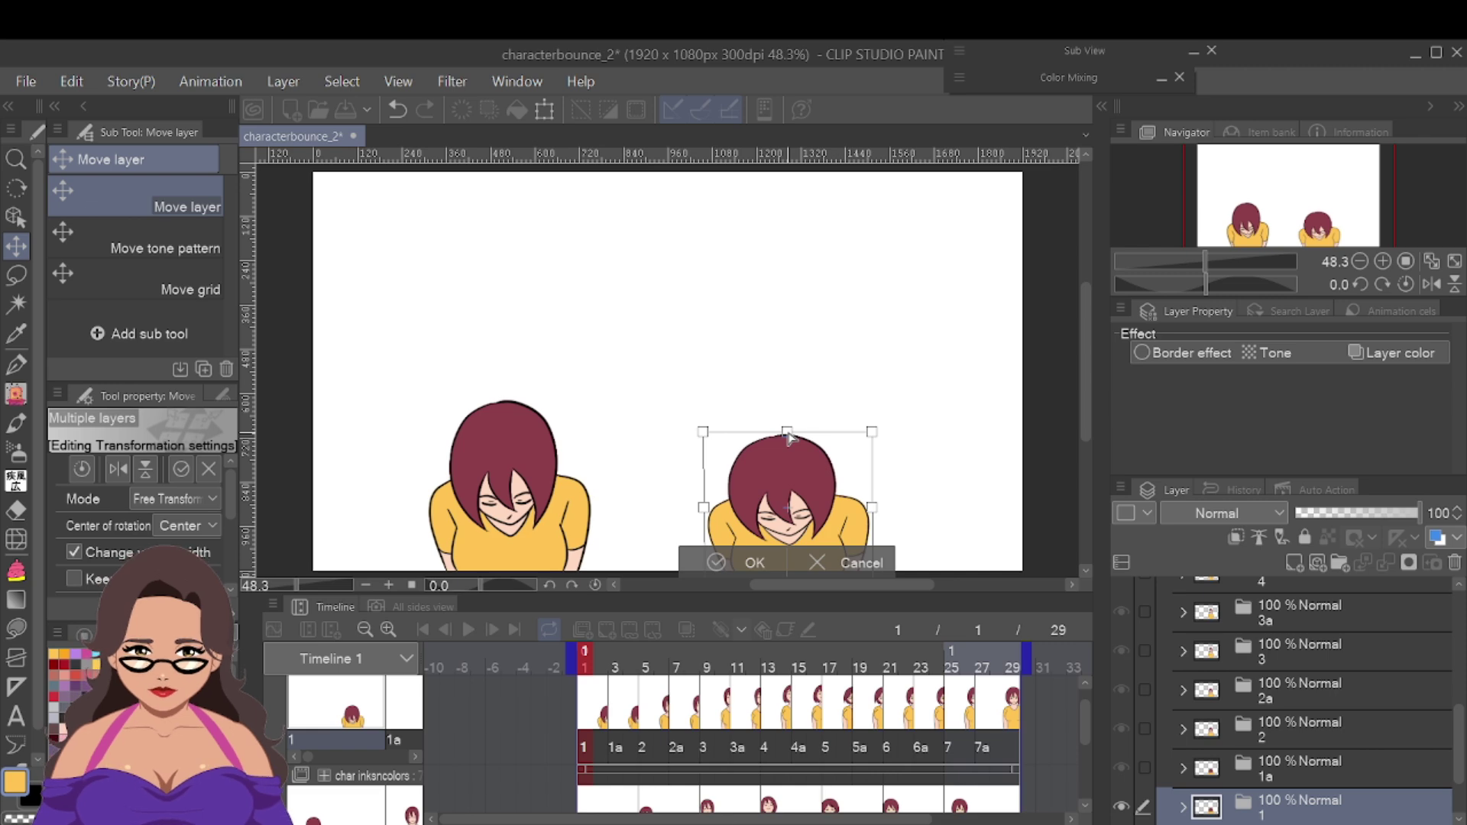
{"action": "key", "text": "Return"}
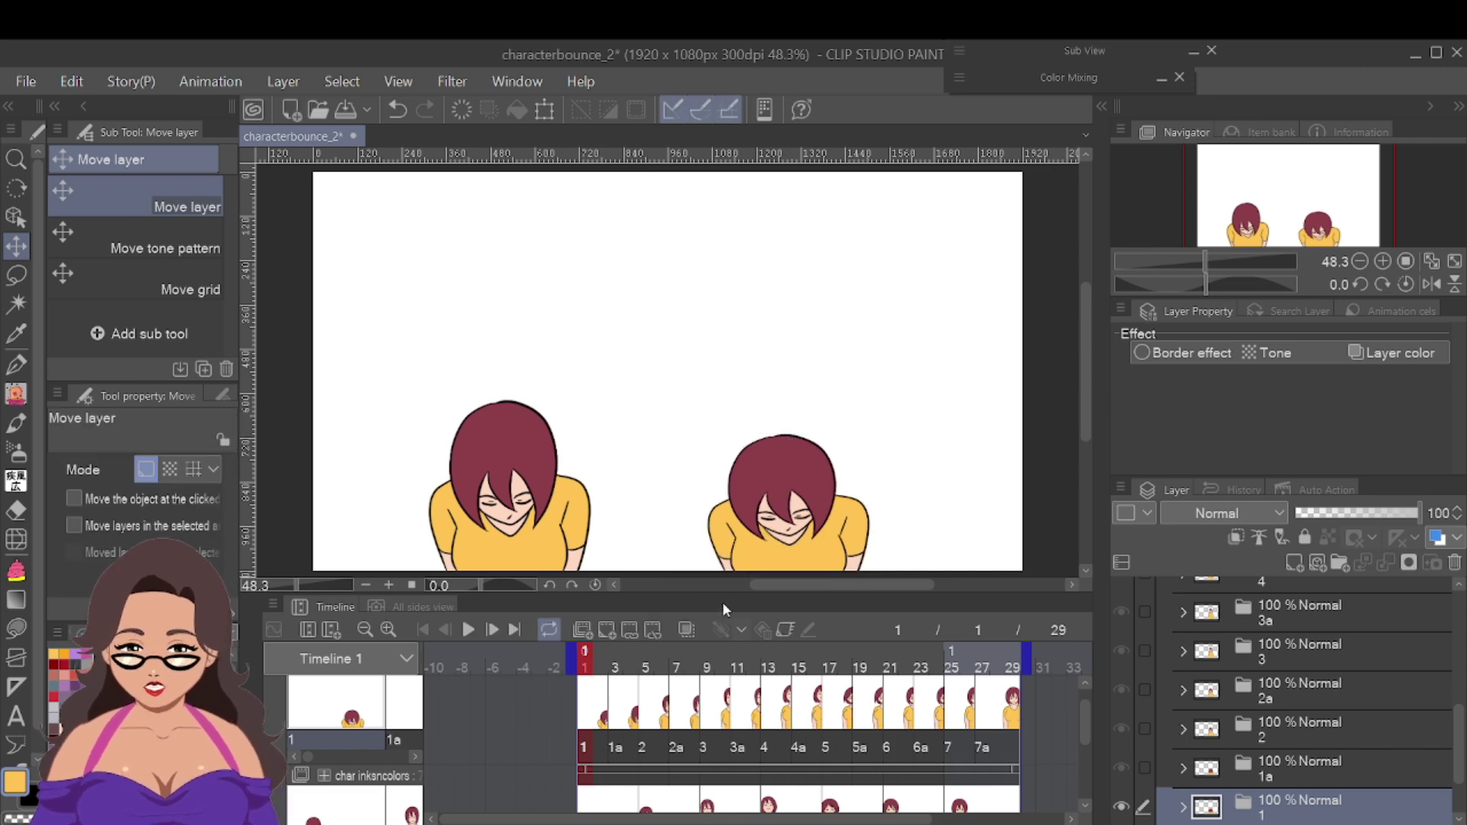
{"action": "left_click", "coordinate": [683, 701]}
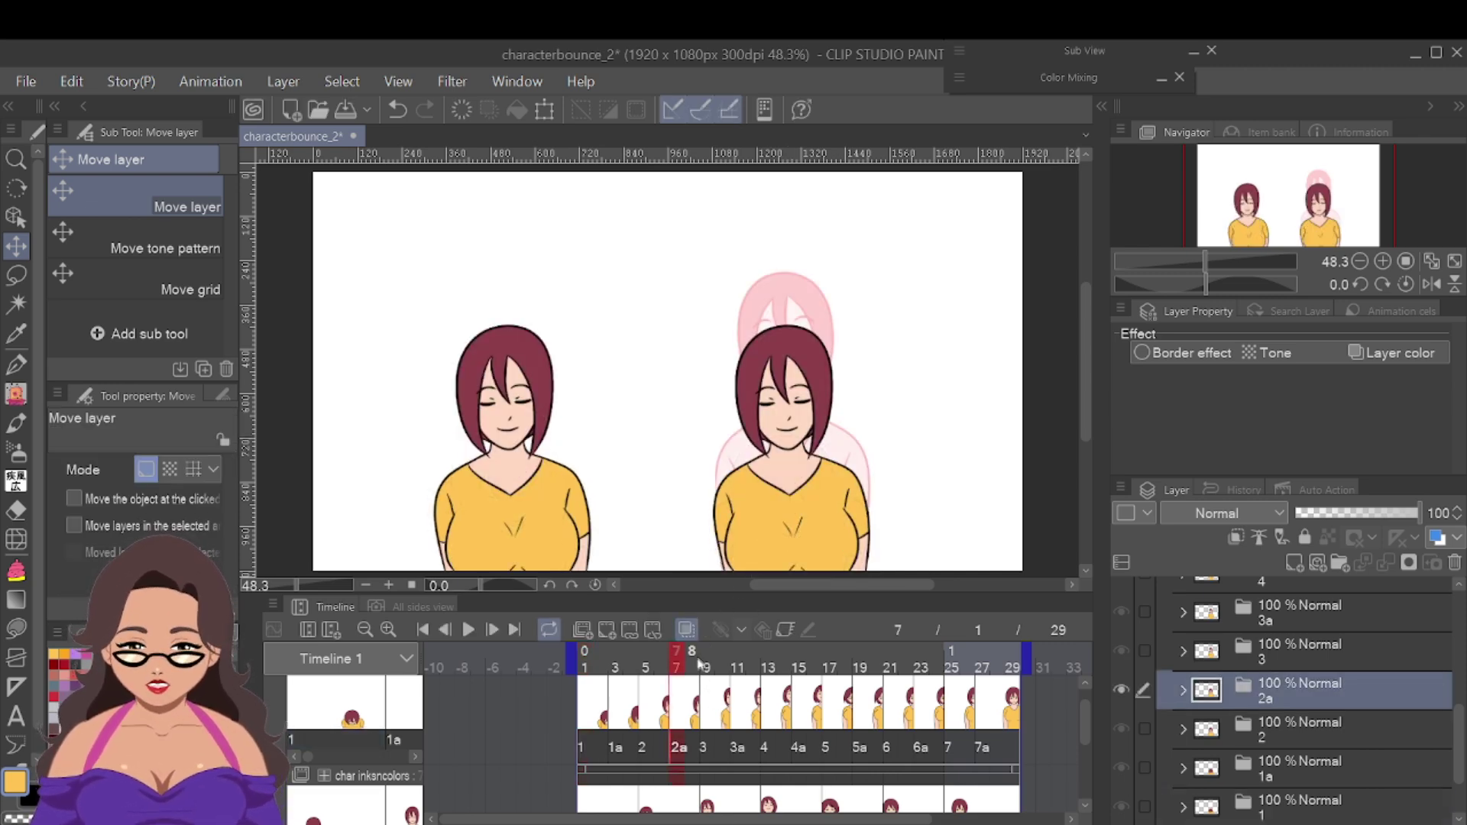
Stretch in-between cel 2a of the copy taller at frame 7
{"action": "left_click", "coordinate": [685, 630]}
{"action": "left_click", "coordinate": [686, 631]}
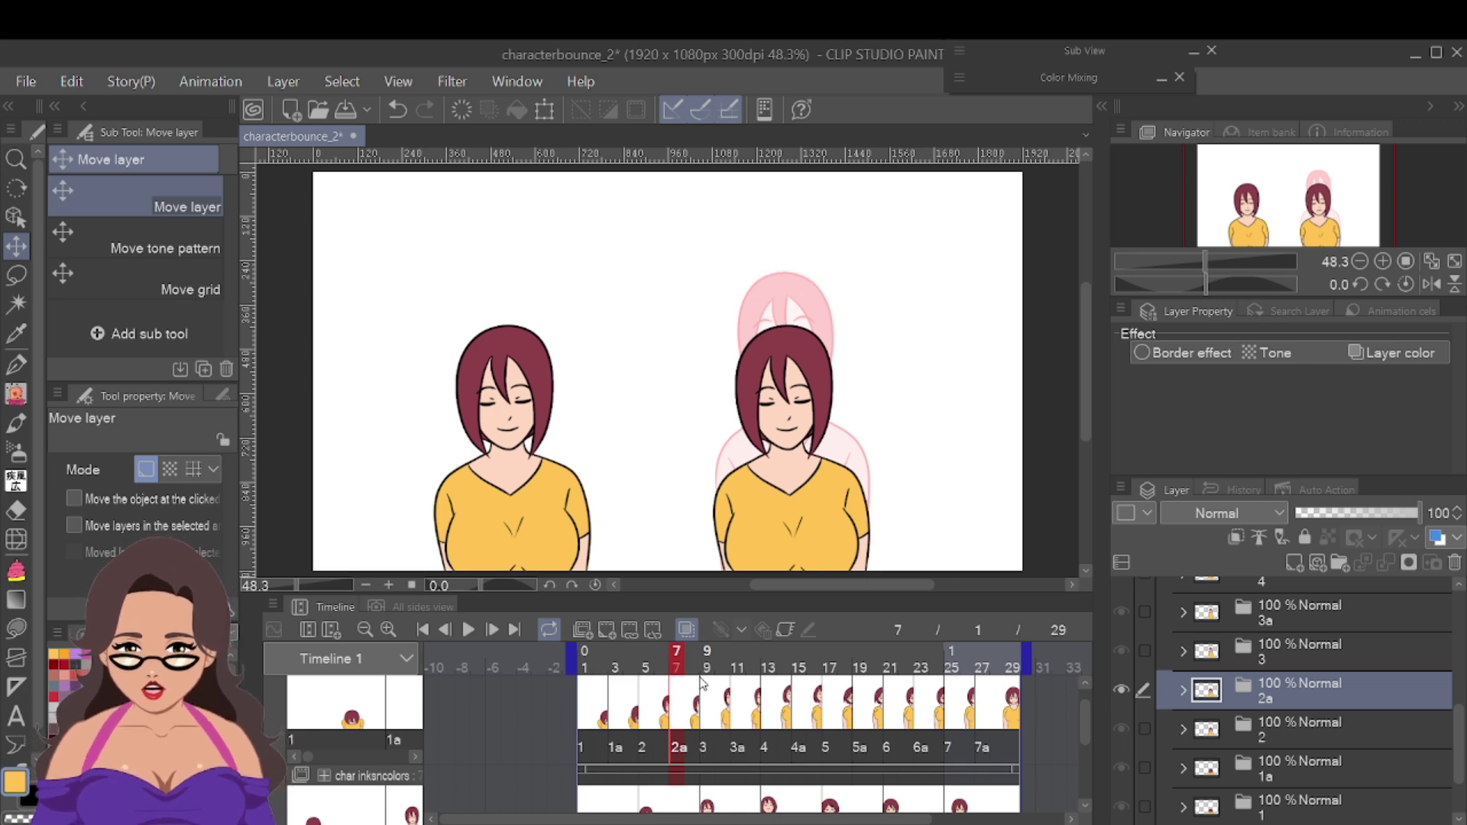
{"action": "key", "text": "ctrl+shift+t"}
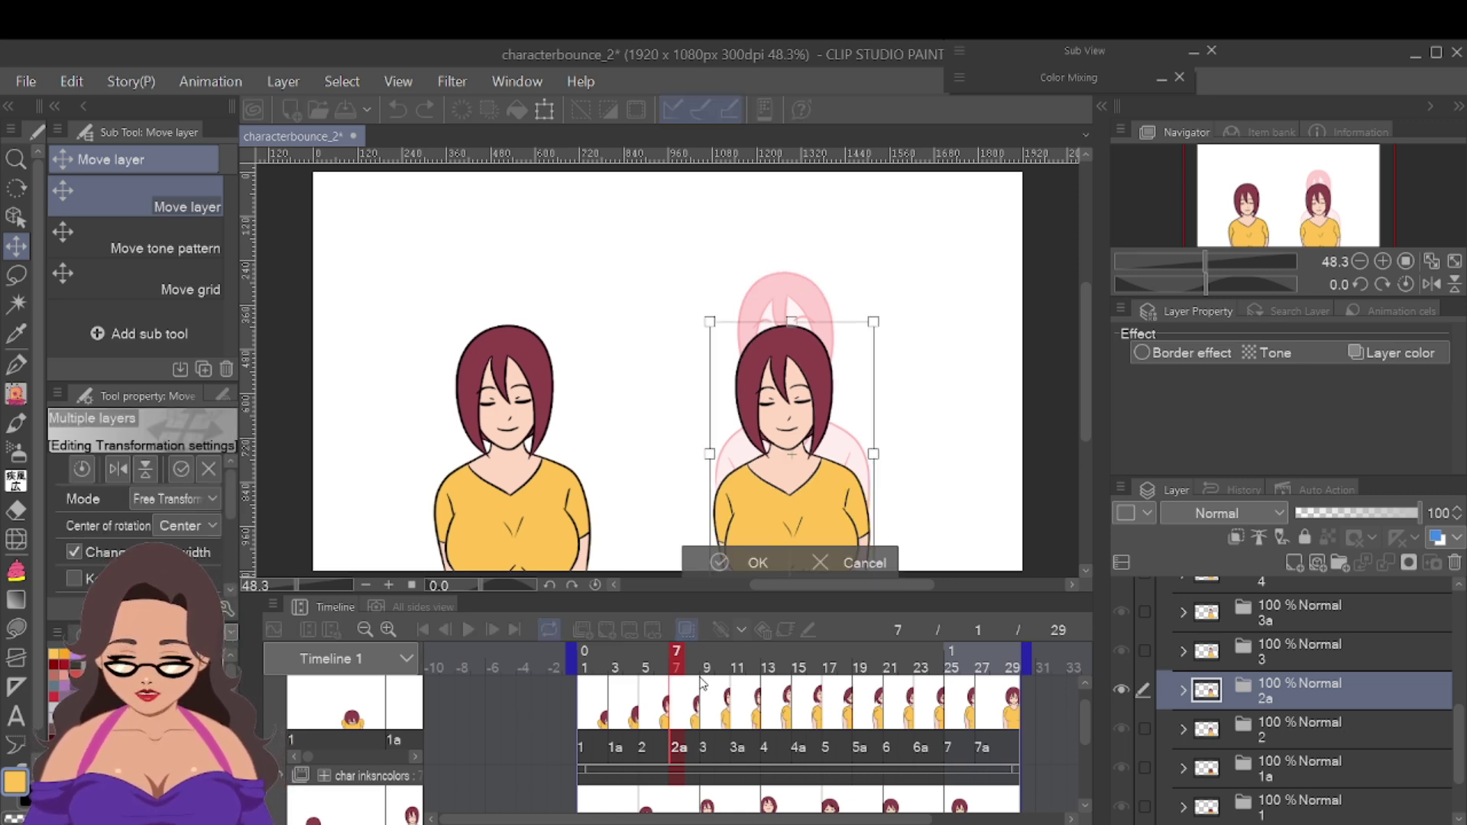
{"action": "left_click_drag", "start_coordinate": [792, 323], "coordinate": [795, 297]}
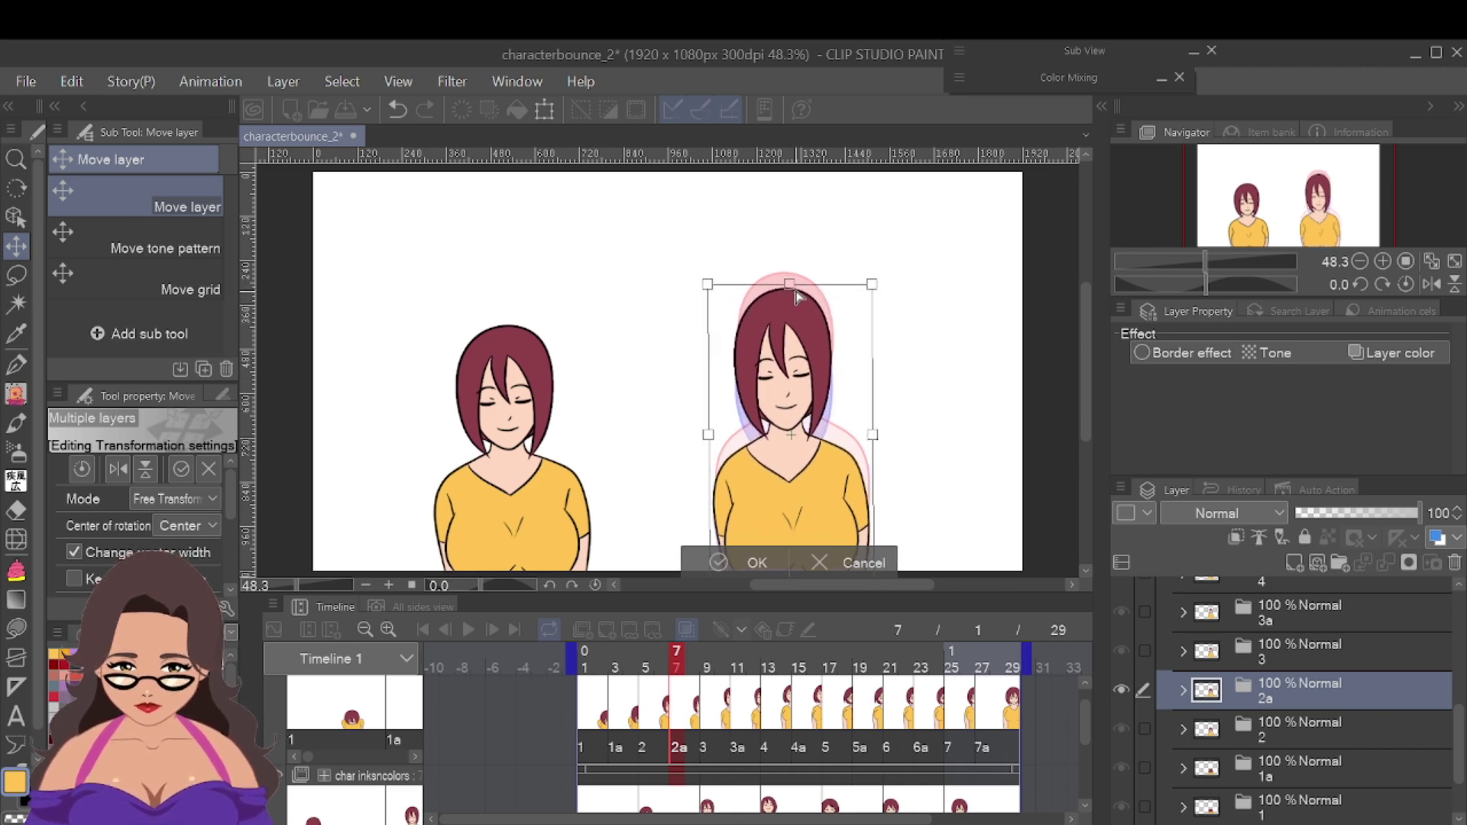
{"action": "key", "text": "Return"}
Stretch in-between cel 3a taller at frame 11
{"action": "left_click", "coordinate": [739, 734]}
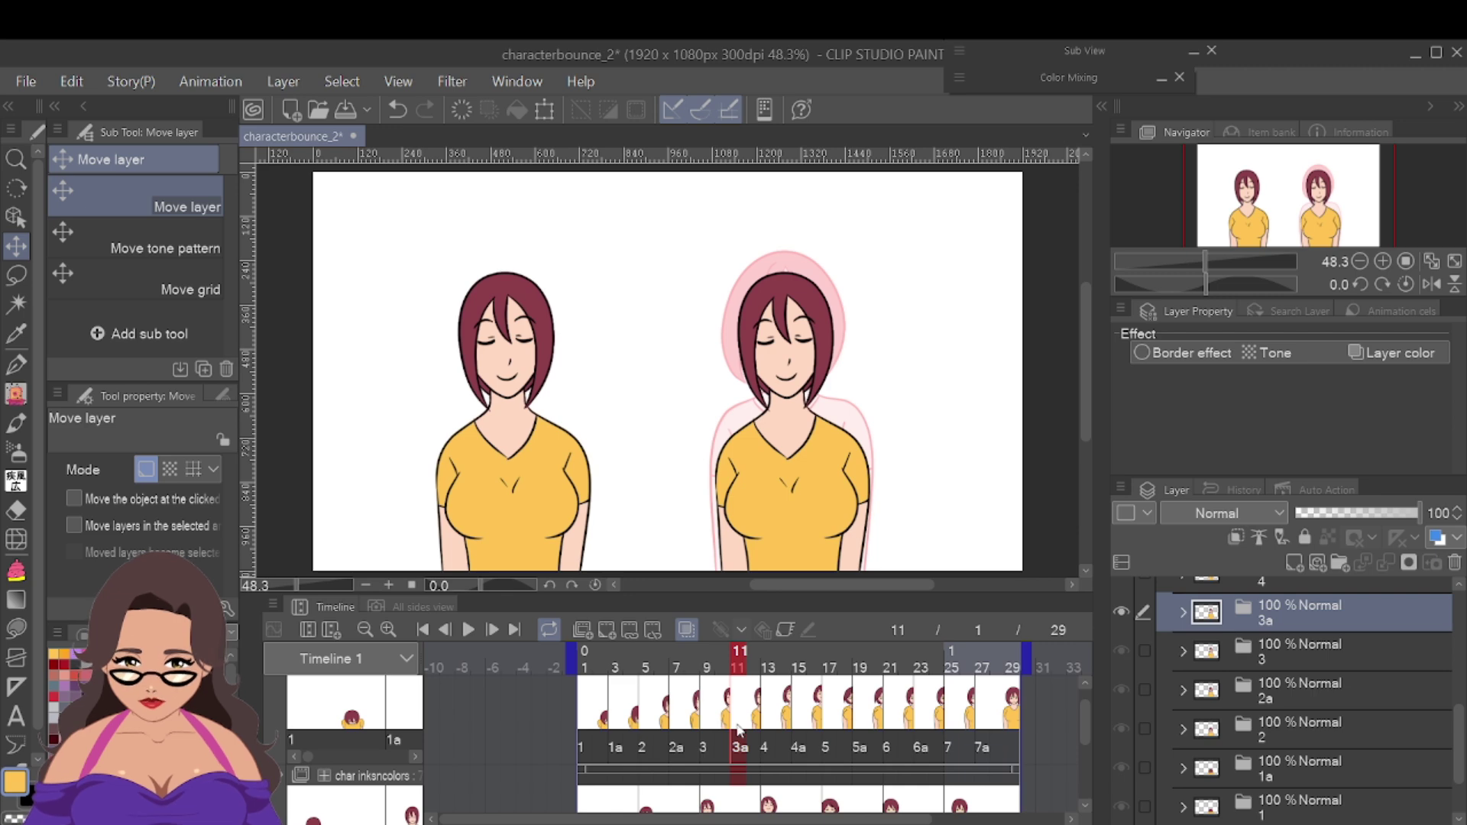
{"action": "key", "text": "ctrl+t"}
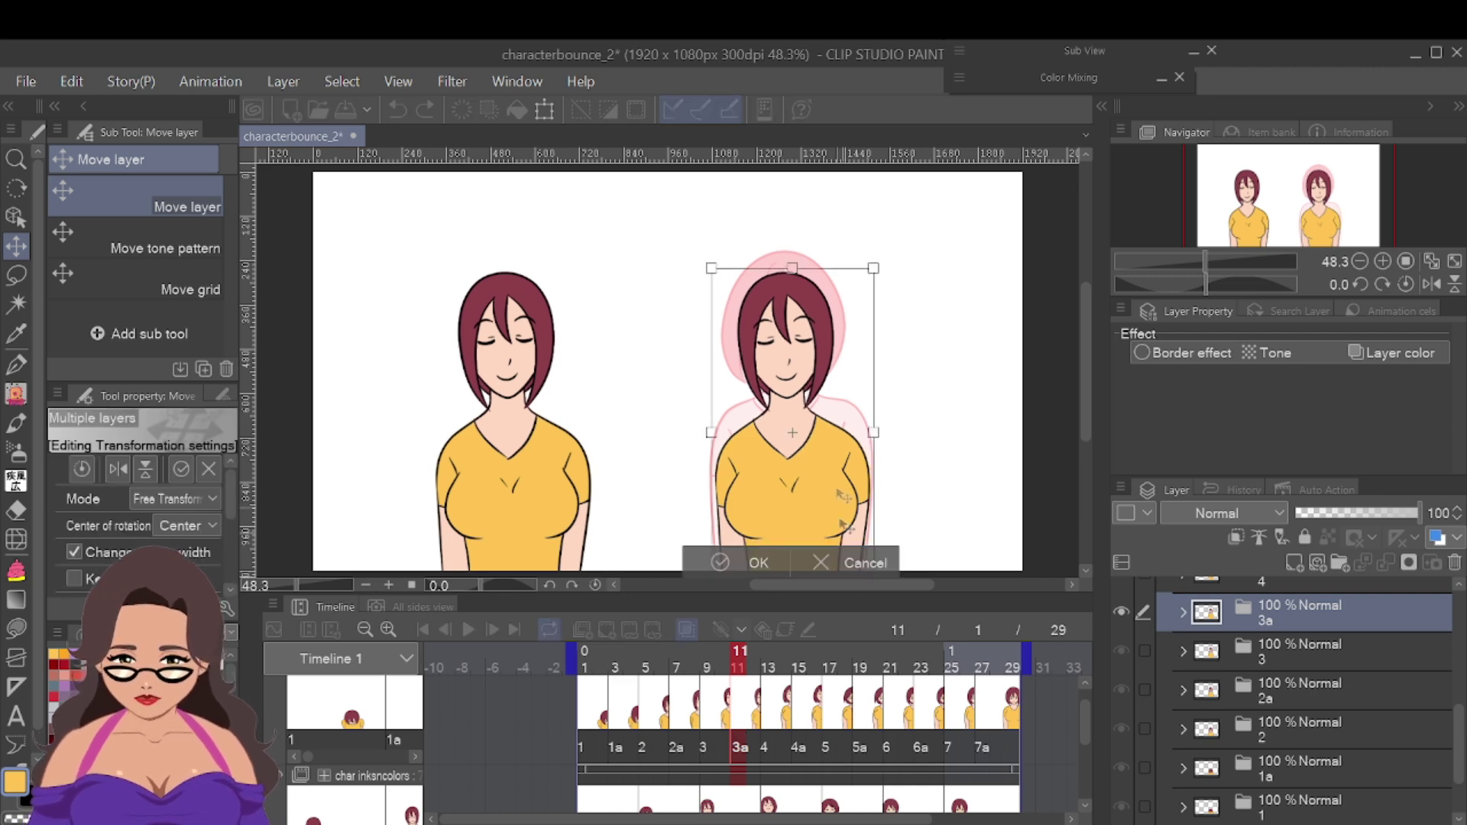
{"action": "left_click_drag", "start_coordinate": [792, 271], "coordinate": [792, 252]}
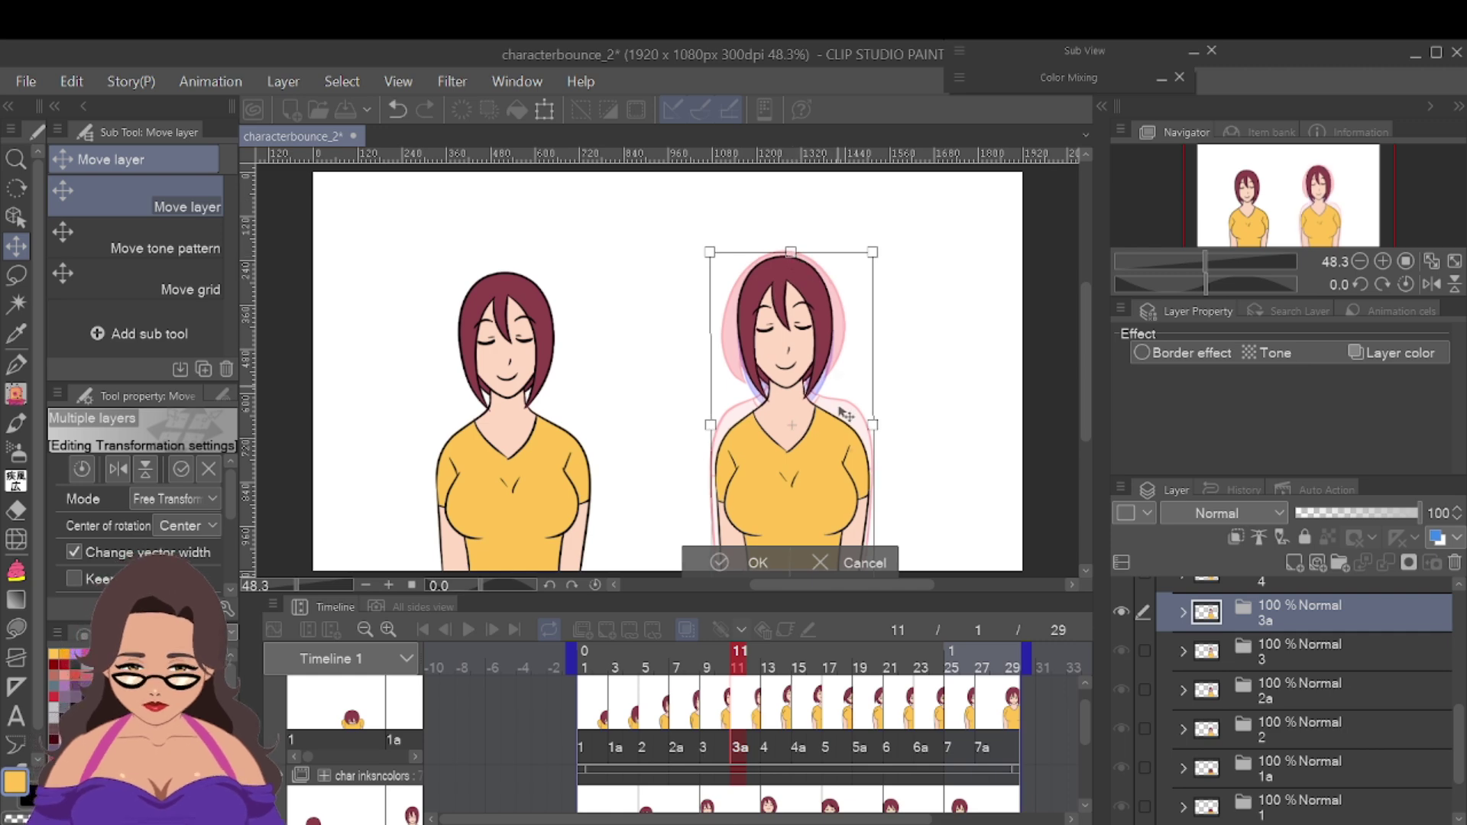
{"action": "key", "text": "Return"}
{"action": "left_click", "coordinate": [806, 724]}
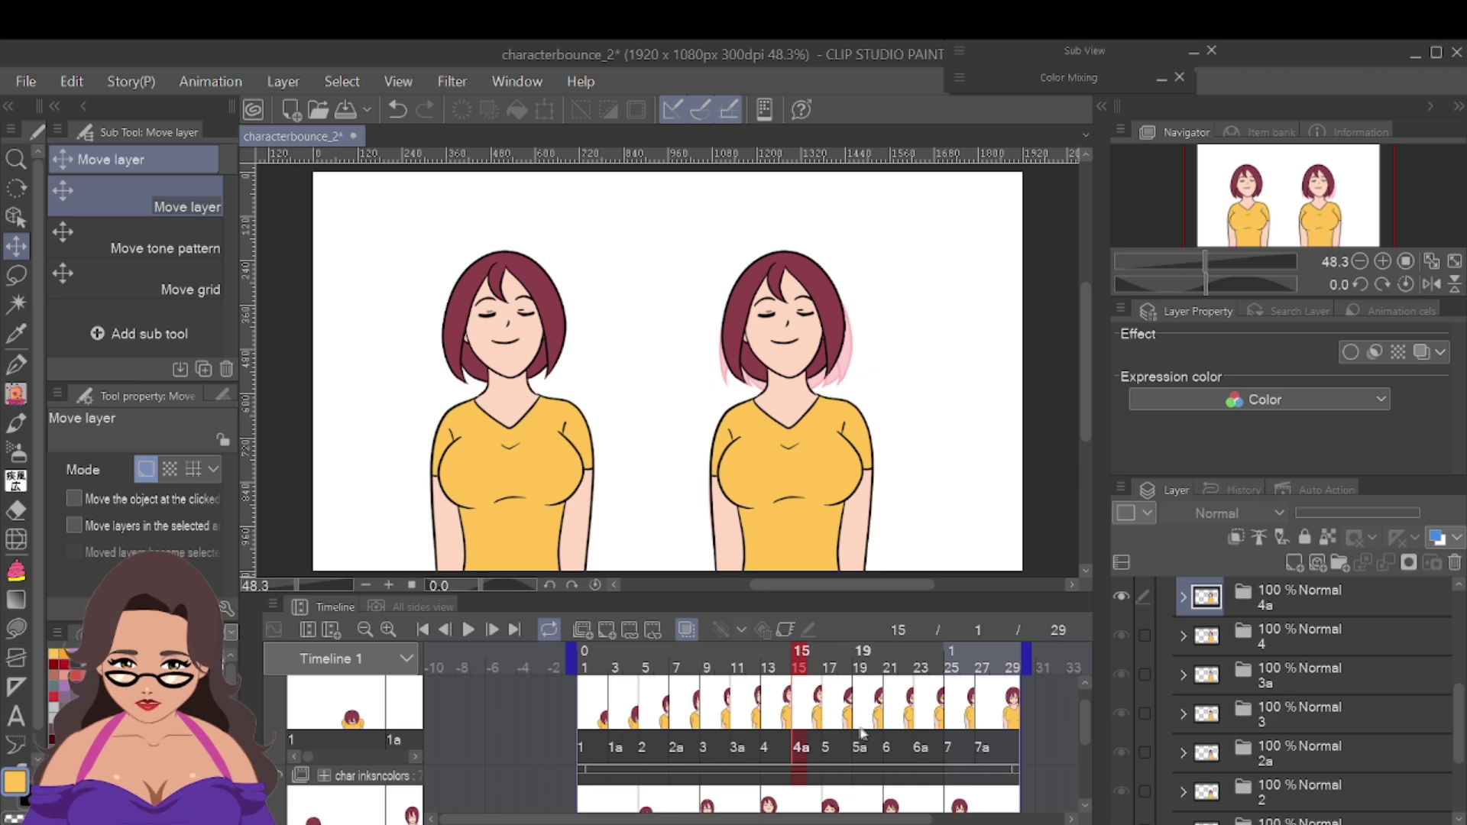
Stretch cel 4a of the copy taller
{"action": "left_click", "coordinate": [1310, 593]}
{"action": "key", "text": "ctrl+t"}
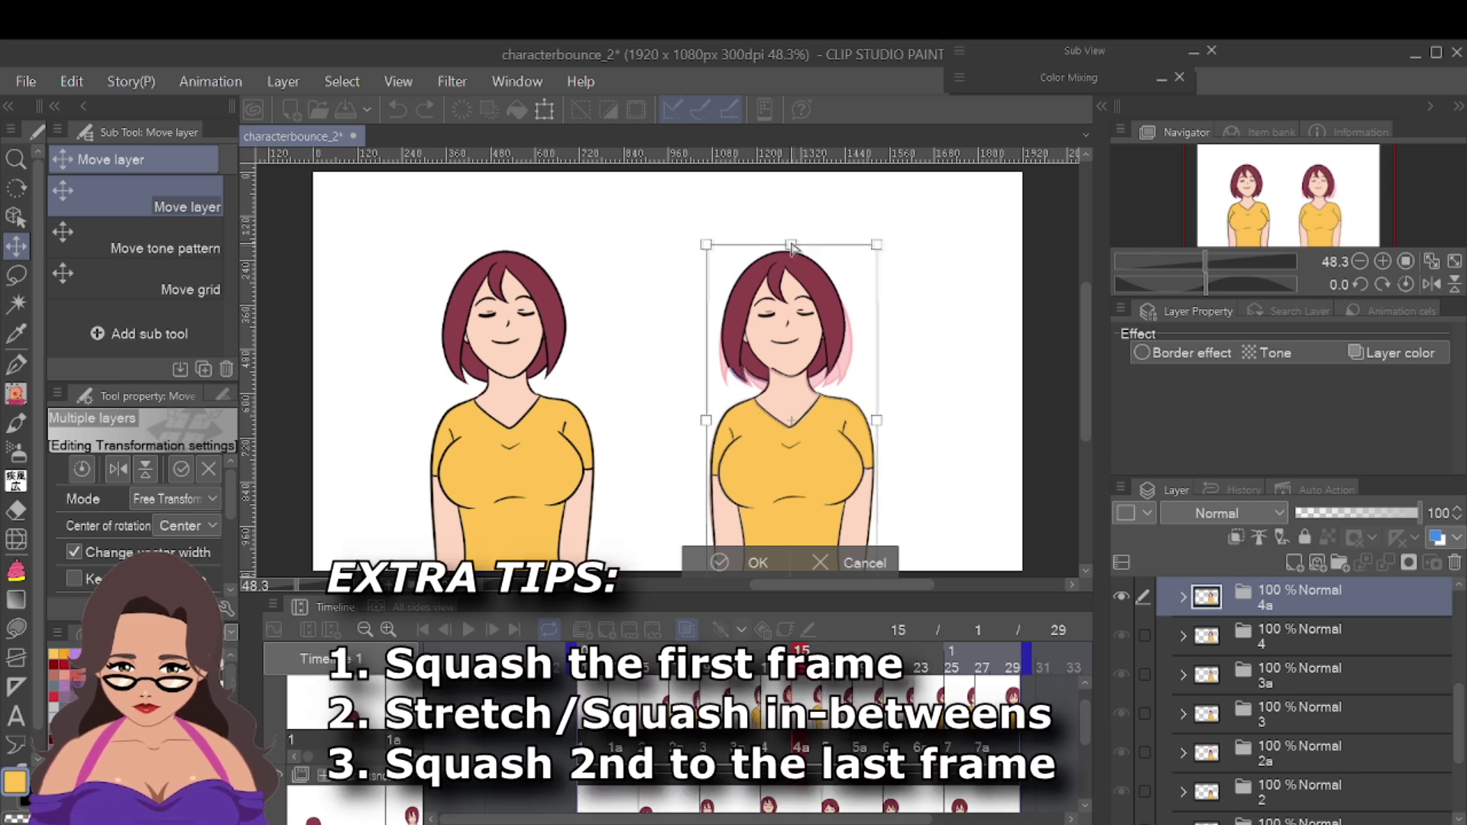
{"action": "left_click_drag", "start_coordinate": [791, 249], "coordinate": [792, 232]}
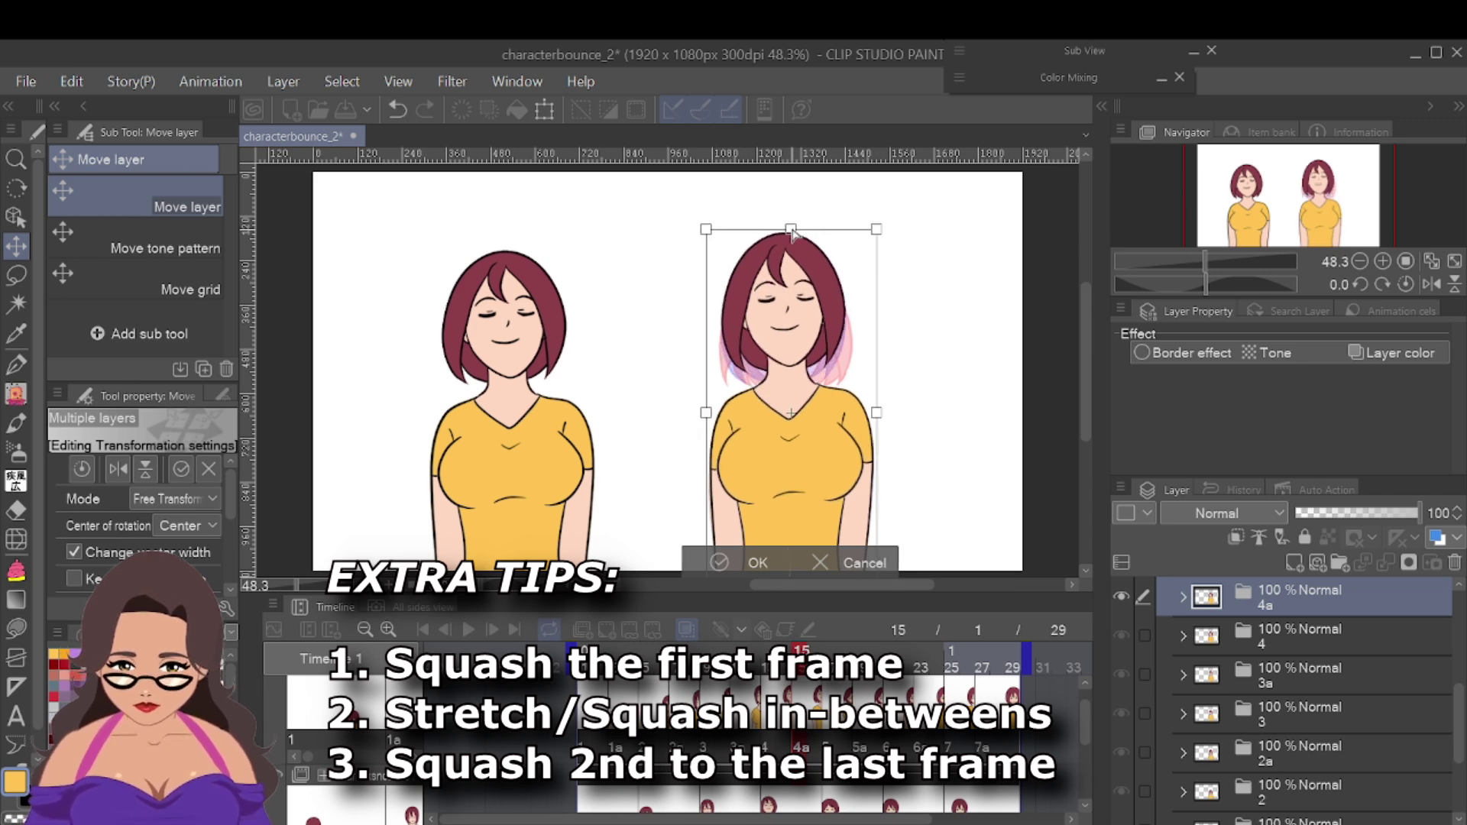
{"action": "key", "text": "Return"}
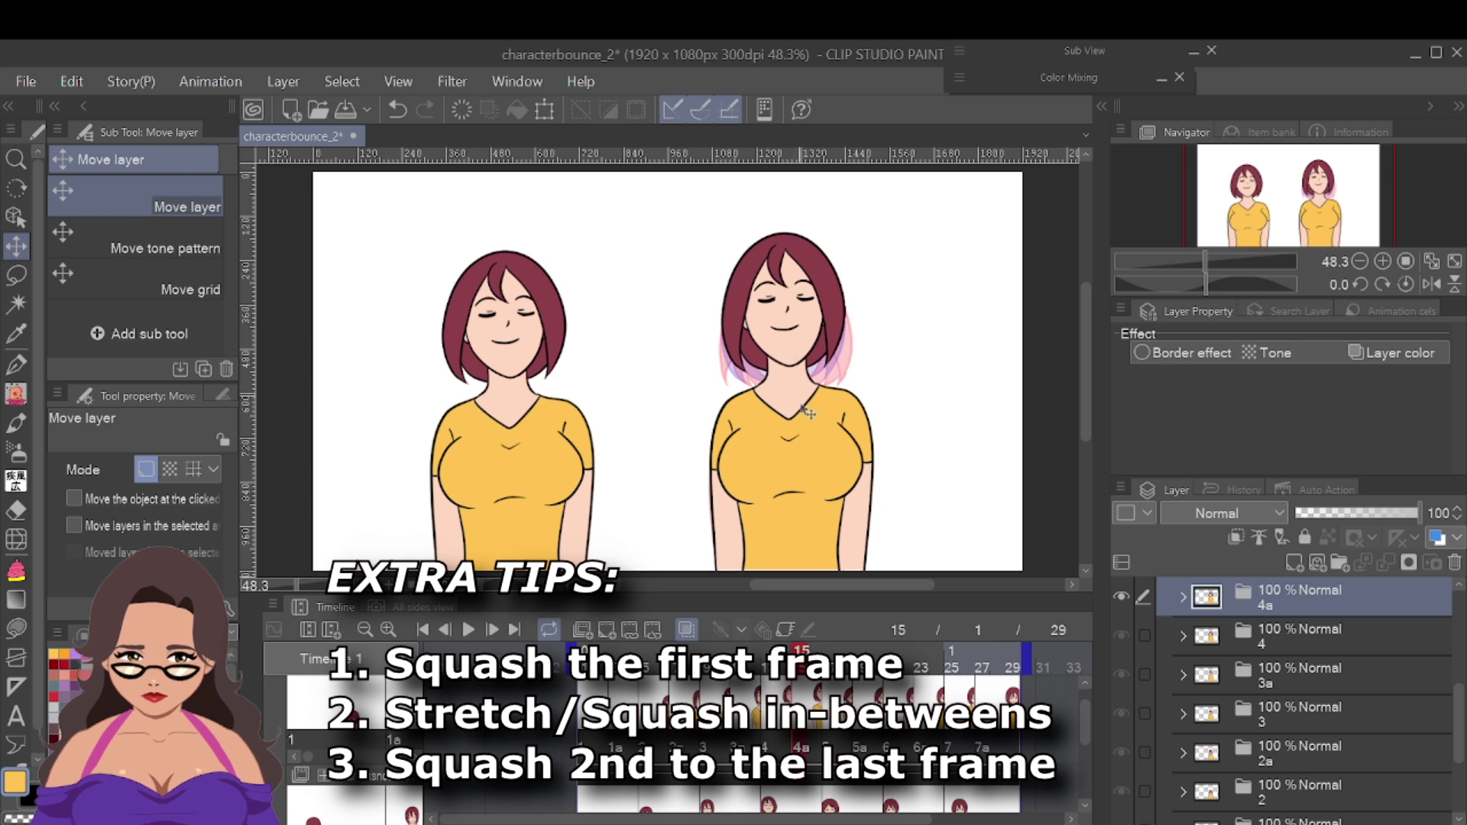
Squash cel 5a shorter on the next frame
{"action": "key", "text": "Right"}
{"action": "key", "text": "Right"}
{"action": "key", "text": "Right"}
{"action": "key", "text": "Right"}
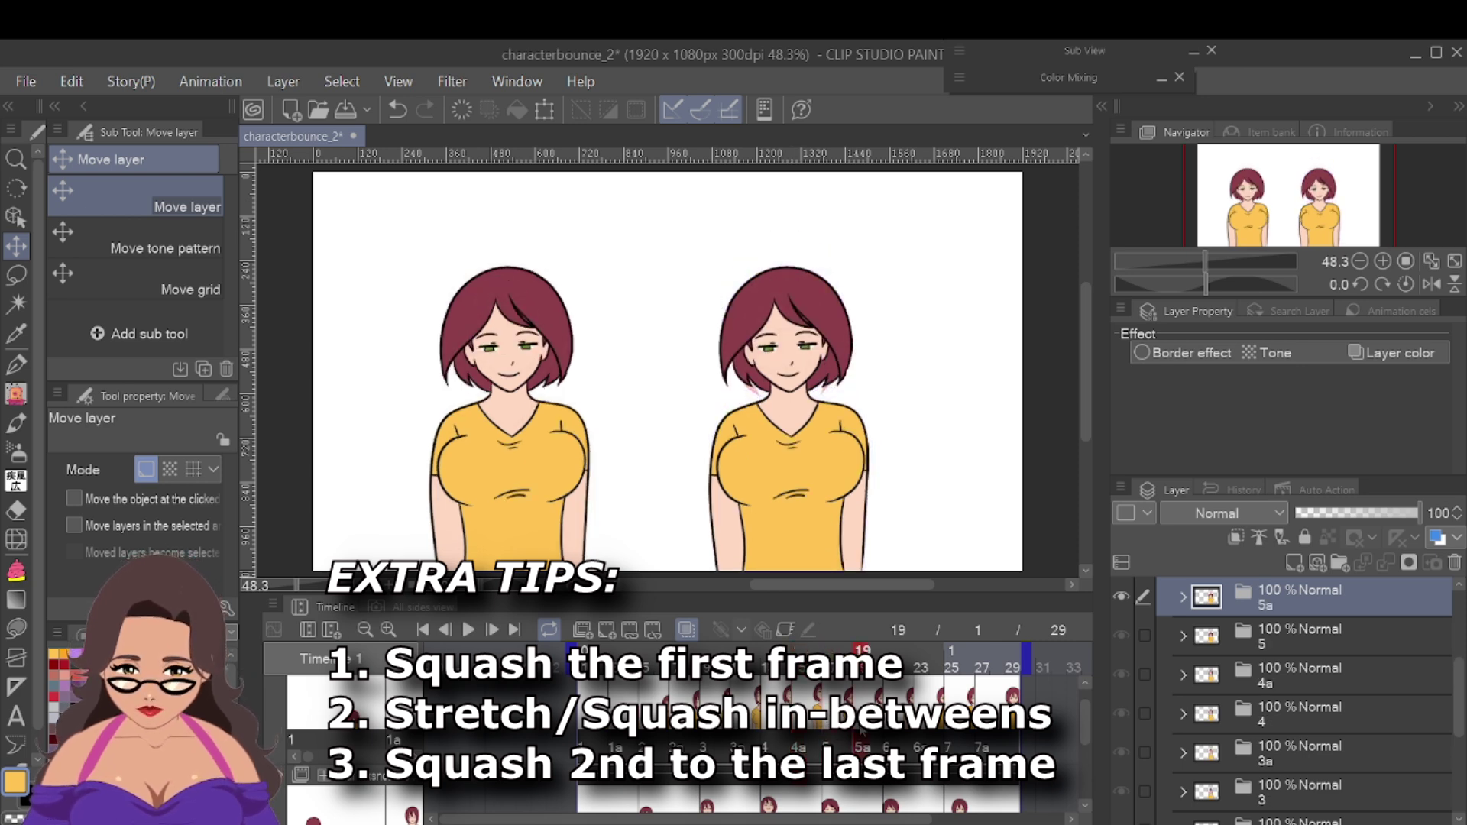
{"action": "key", "text": "ctrl+t"}
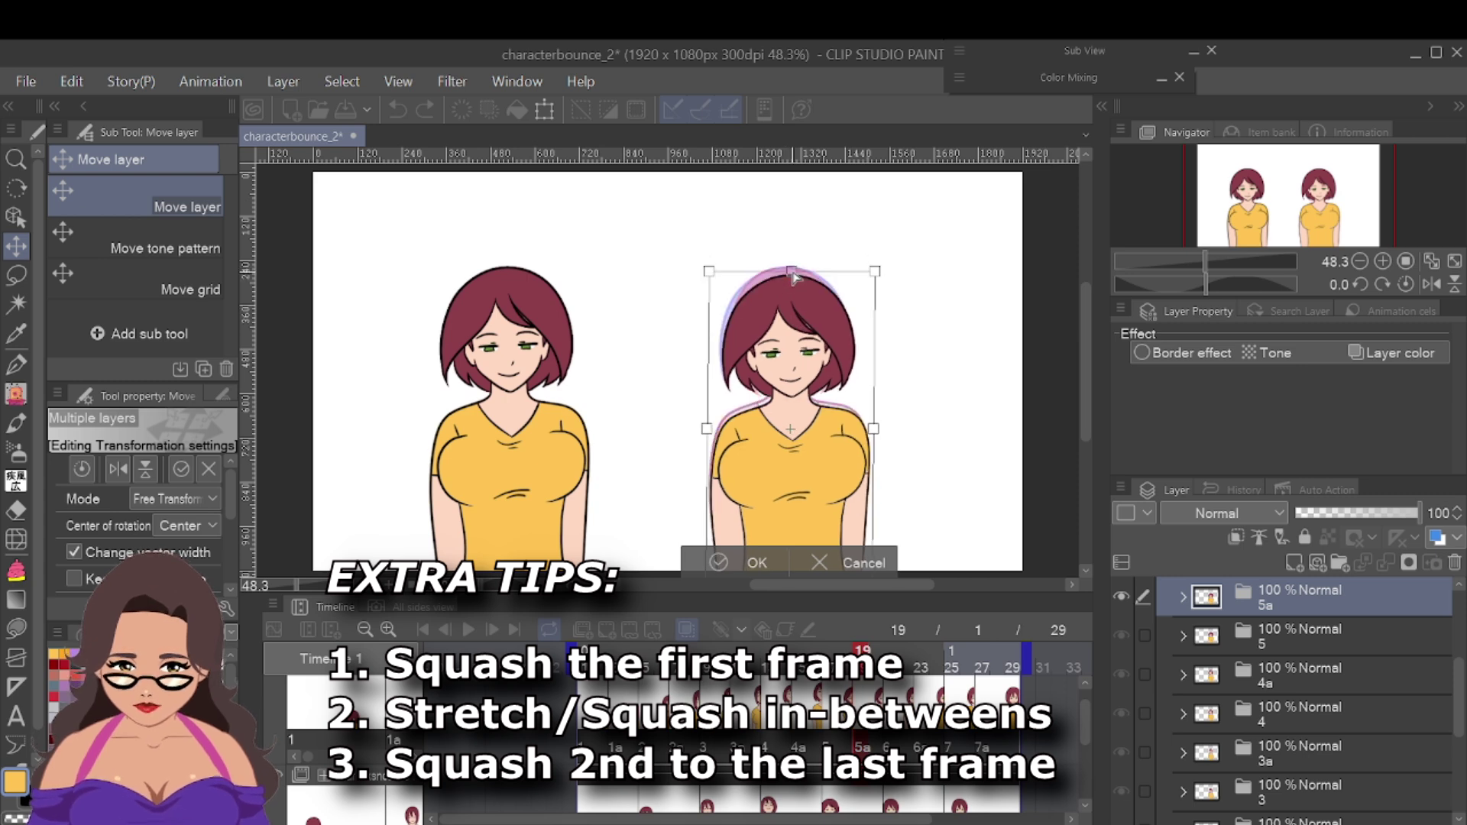
{"action": "left_click_drag", "start_coordinate": [790, 264], "coordinate": [789, 272]}
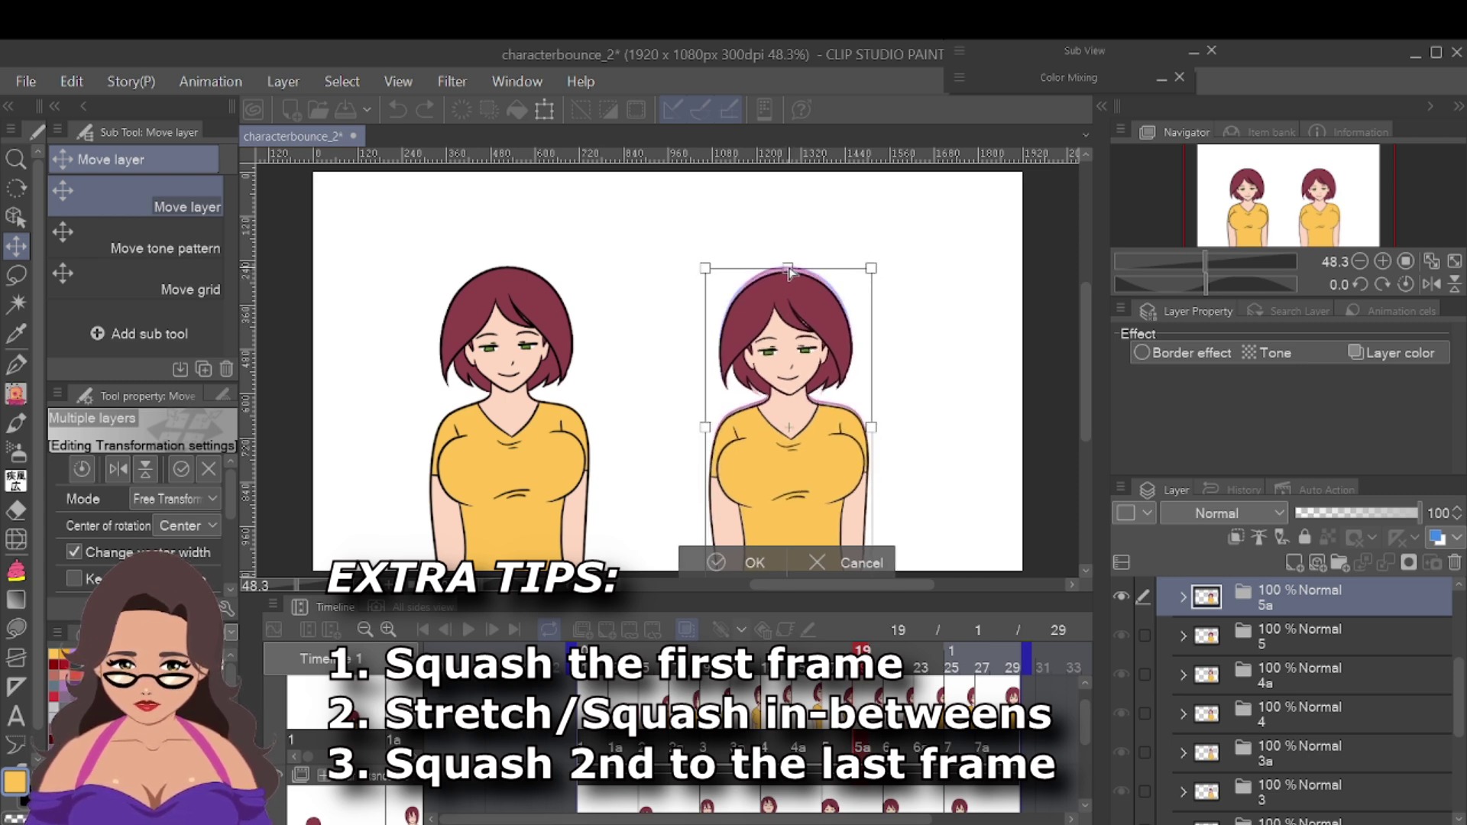
{"action": "left_click_drag", "start_coordinate": [789, 272], "coordinate": [790, 285]}
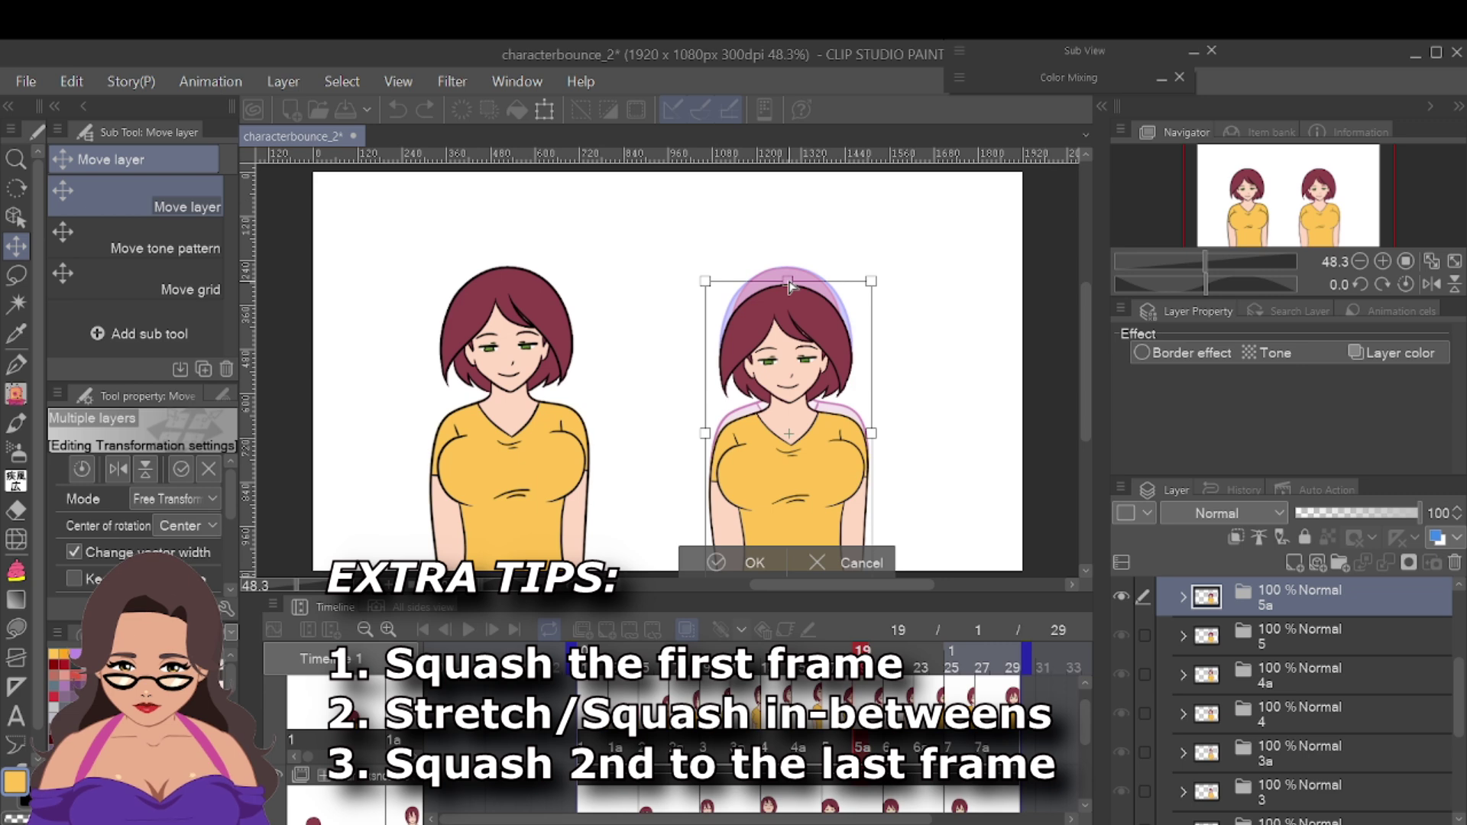
{"action": "key", "text": "Return"}
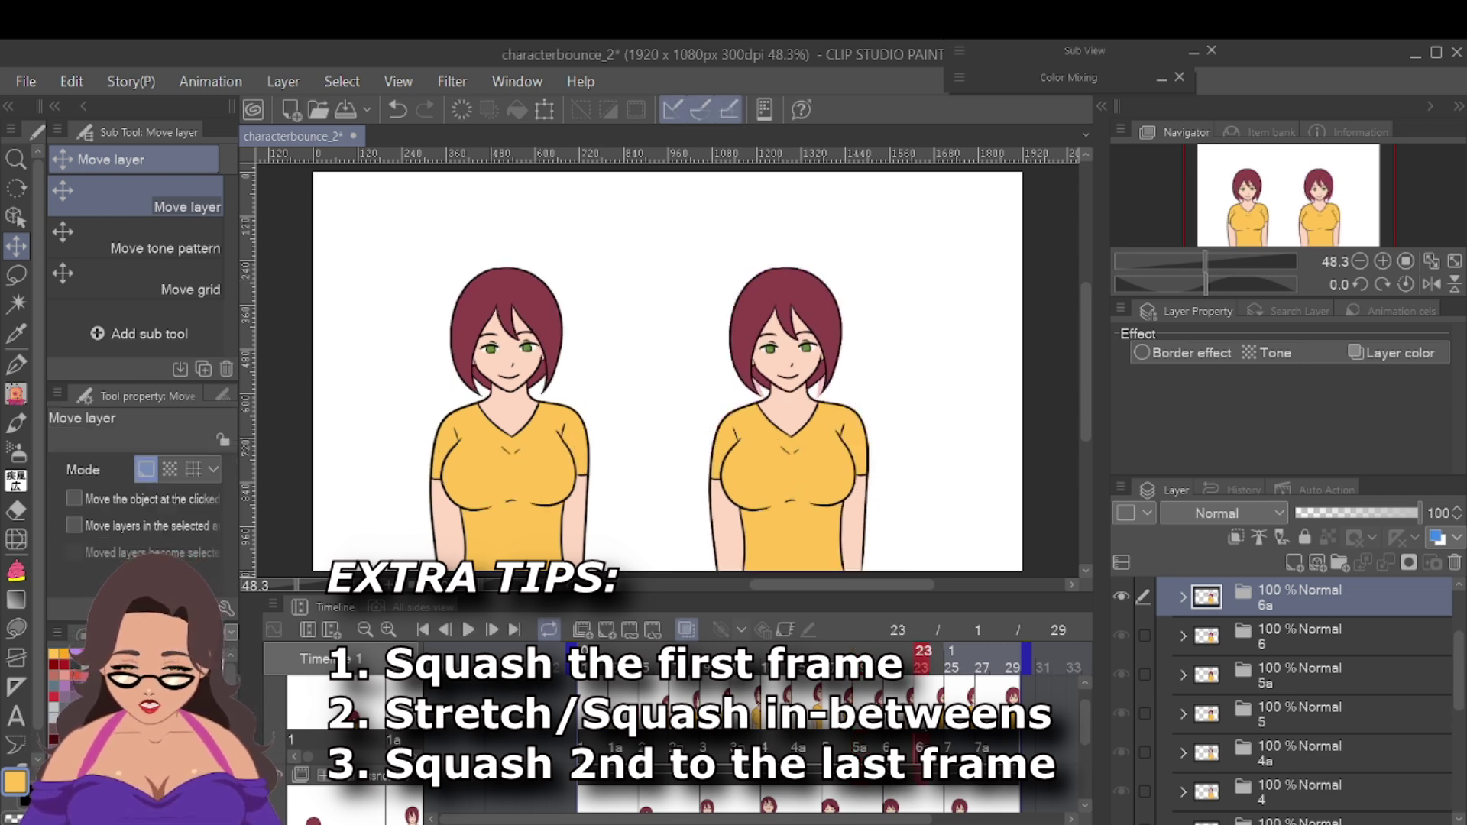
Squash cel 6a of the copy slightly shorter
{"action": "key", "text": "ctrl+t"}
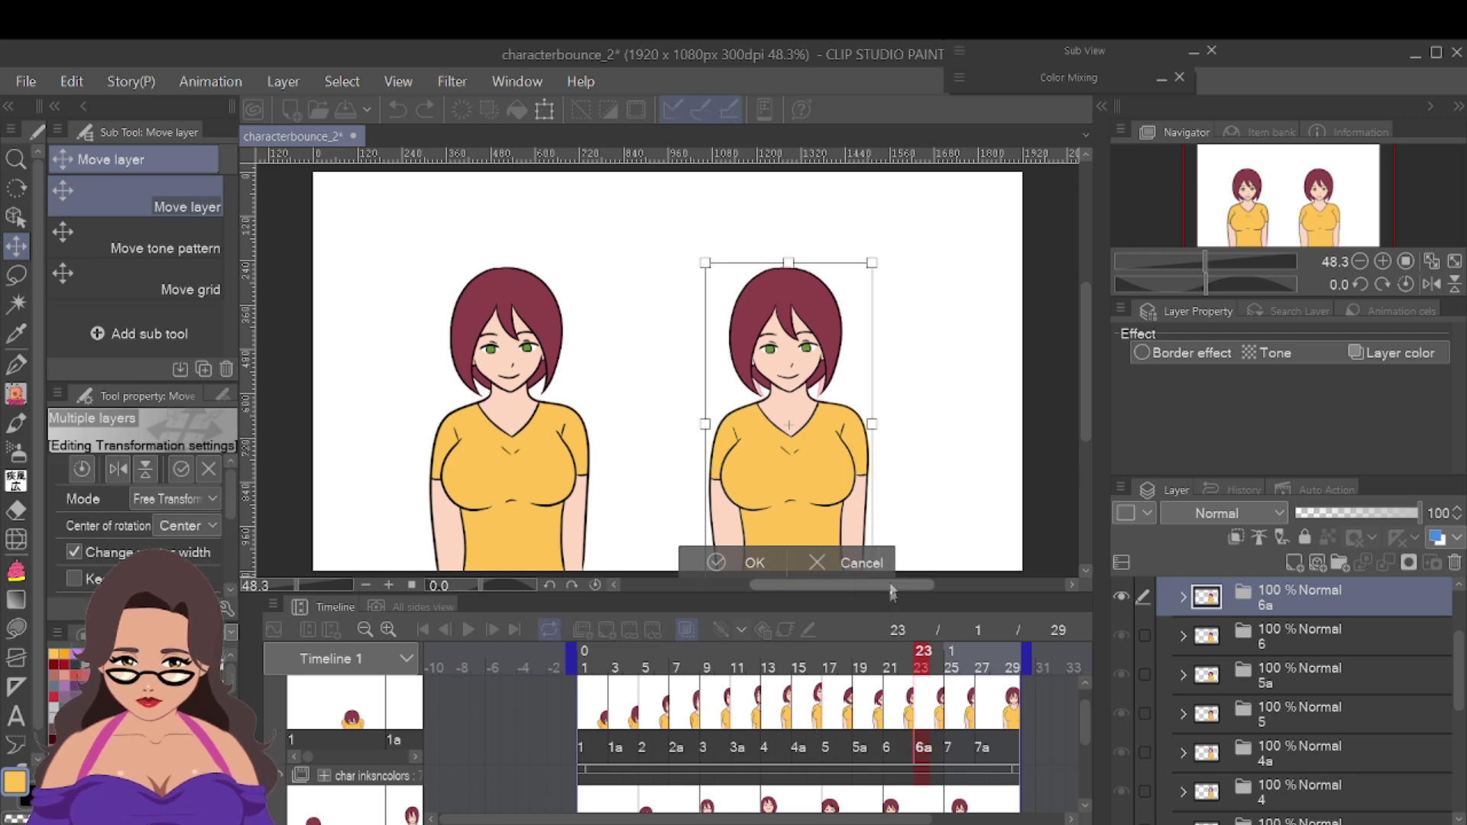
{"action": "left_click_drag", "start_coordinate": [791, 266], "coordinate": [791, 276]}
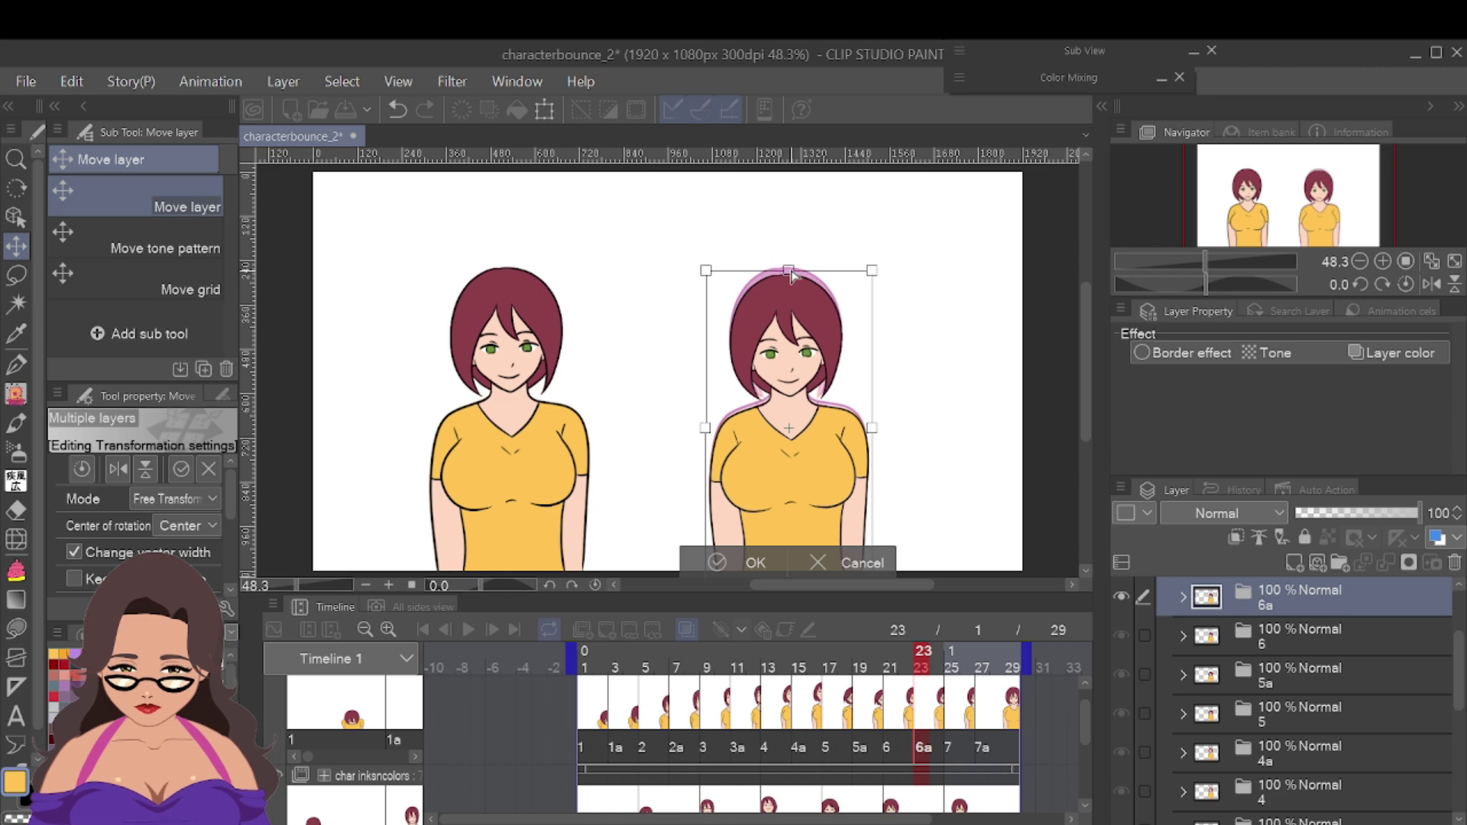
{"action": "key", "text": "Return"}
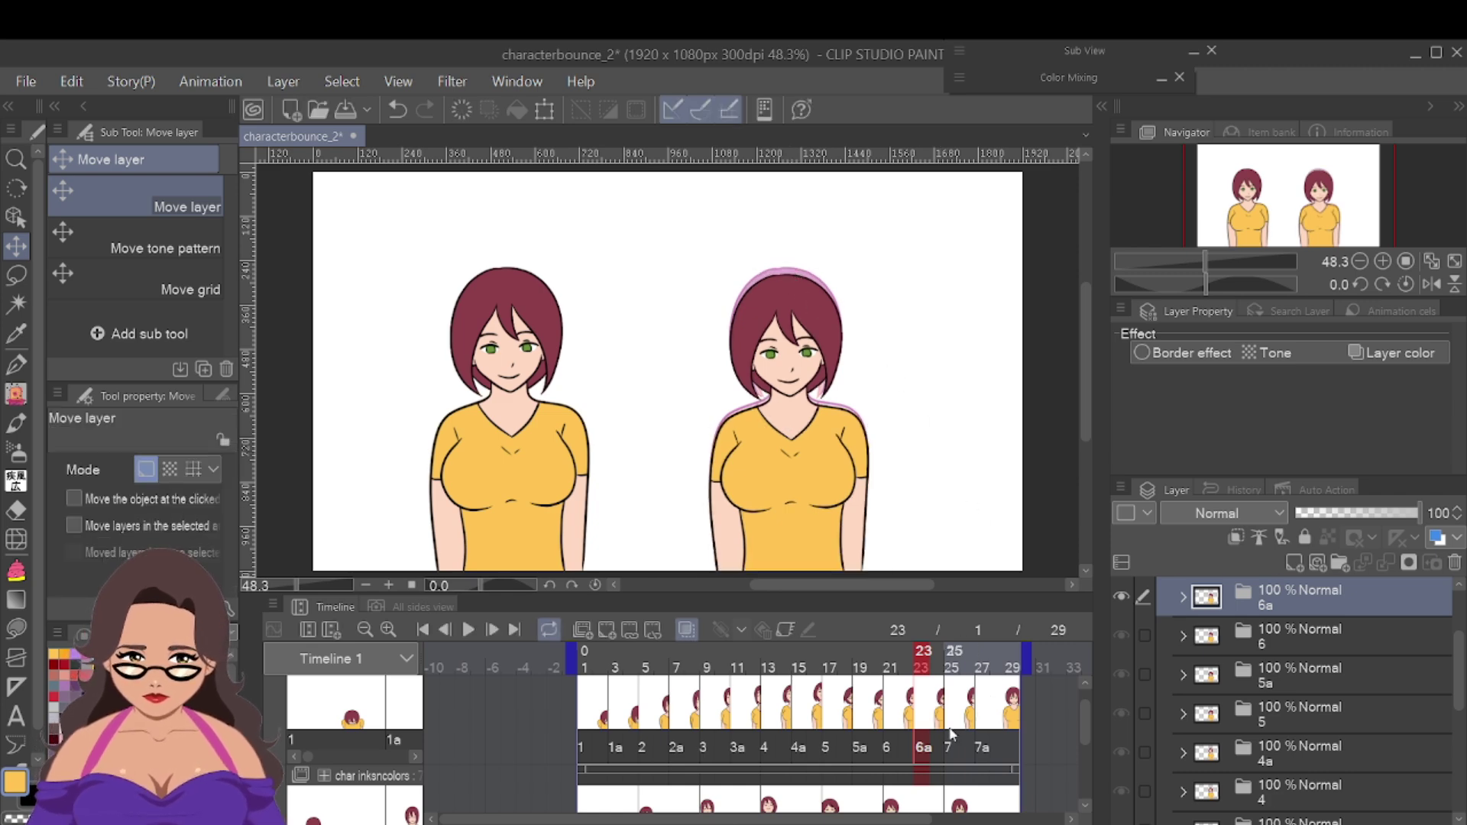
Stretch cel 7a at frame 27 a little taller and play the animation
{"action": "left_click", "coordinate": [949, 734]}
{"action": "left_click", "coordinate": [985, 722]}
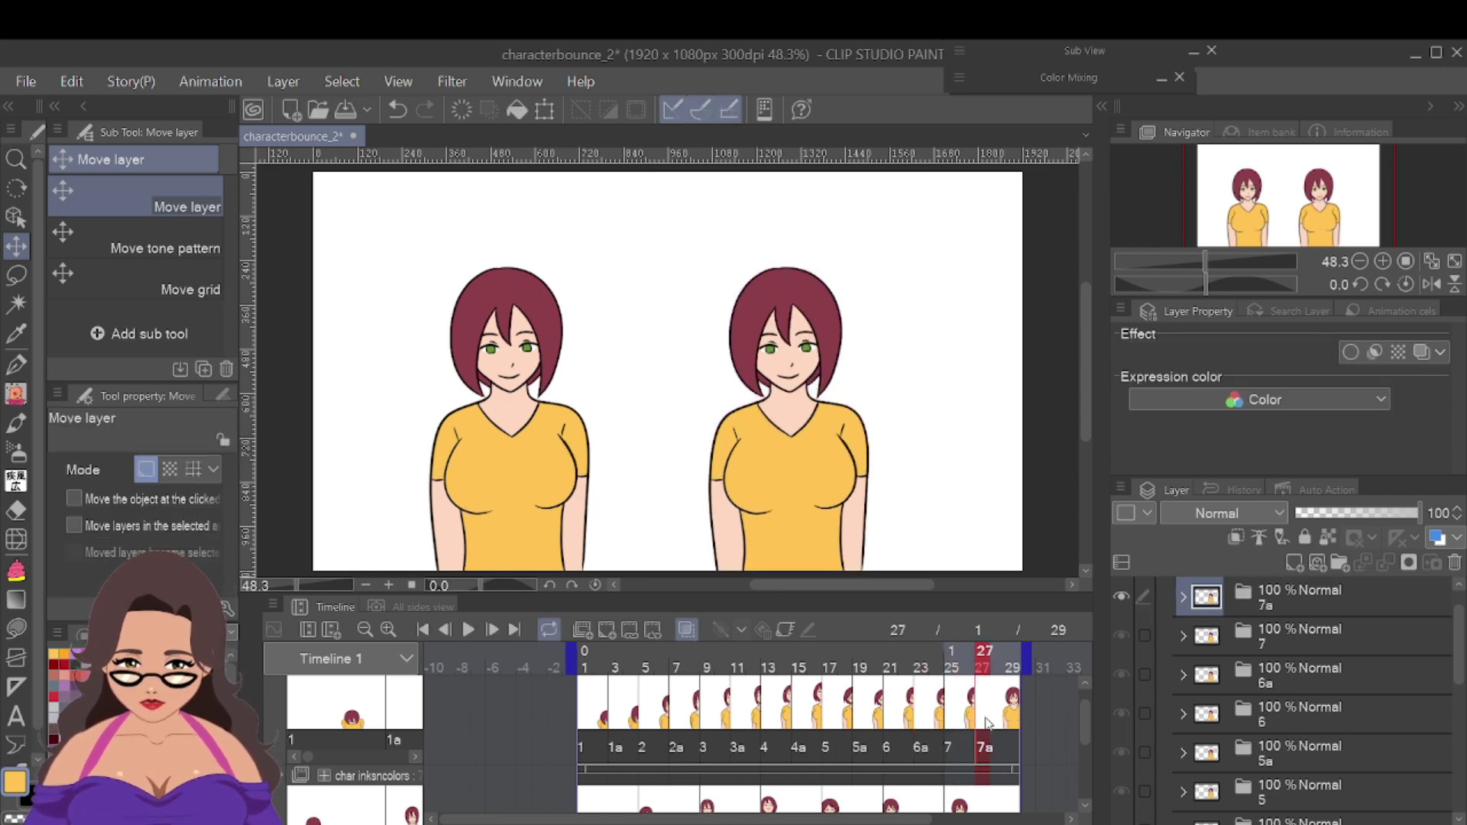
{"action": "key", "text": "ctrl+t"}
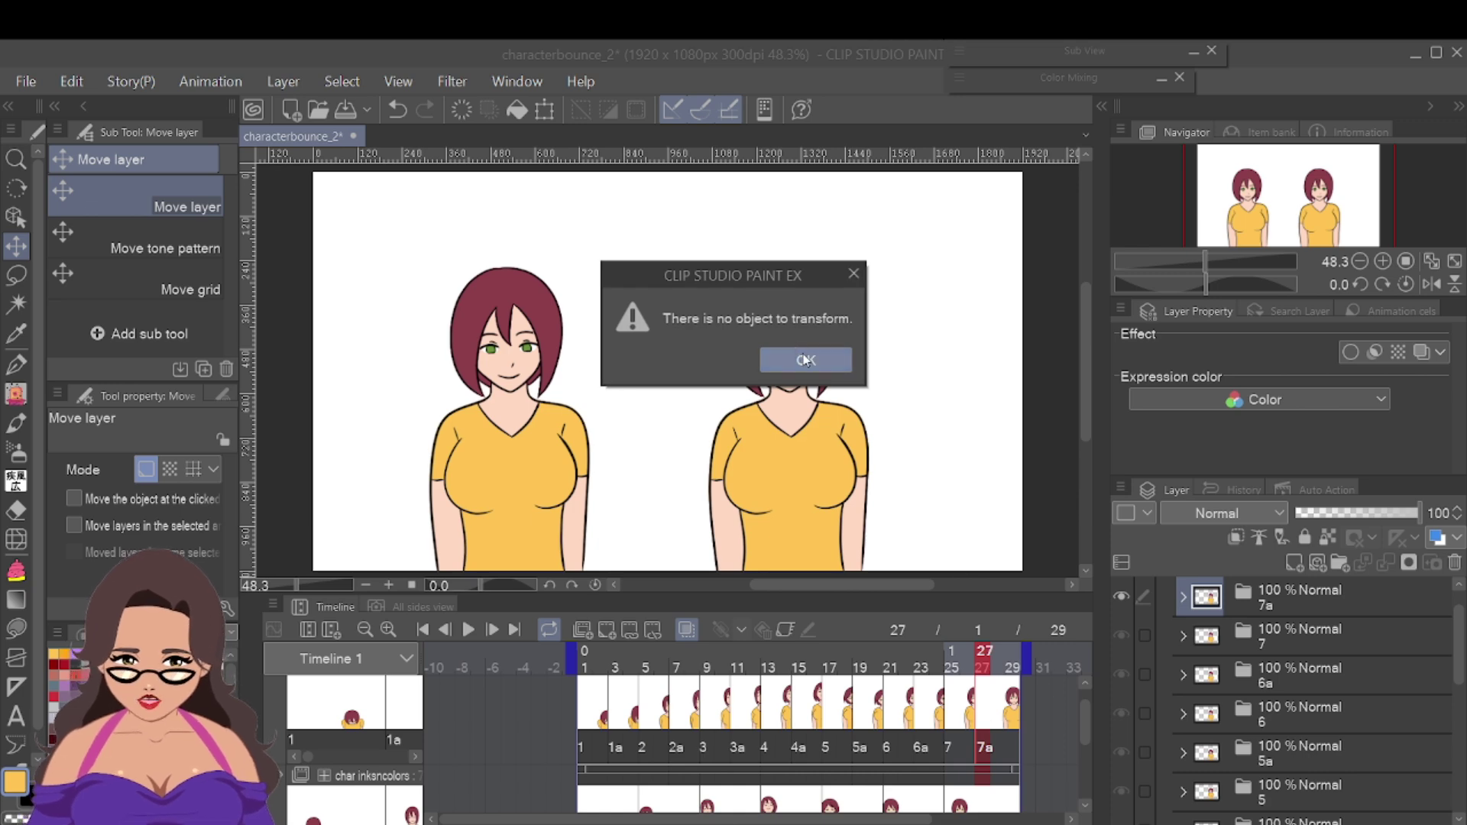
{"action": "left_click", "coordinate": [806, 359]}
{"action": "left_click", "coordinate": [1299, 599]}
{"action": "key", "text": "ctrl+t"}
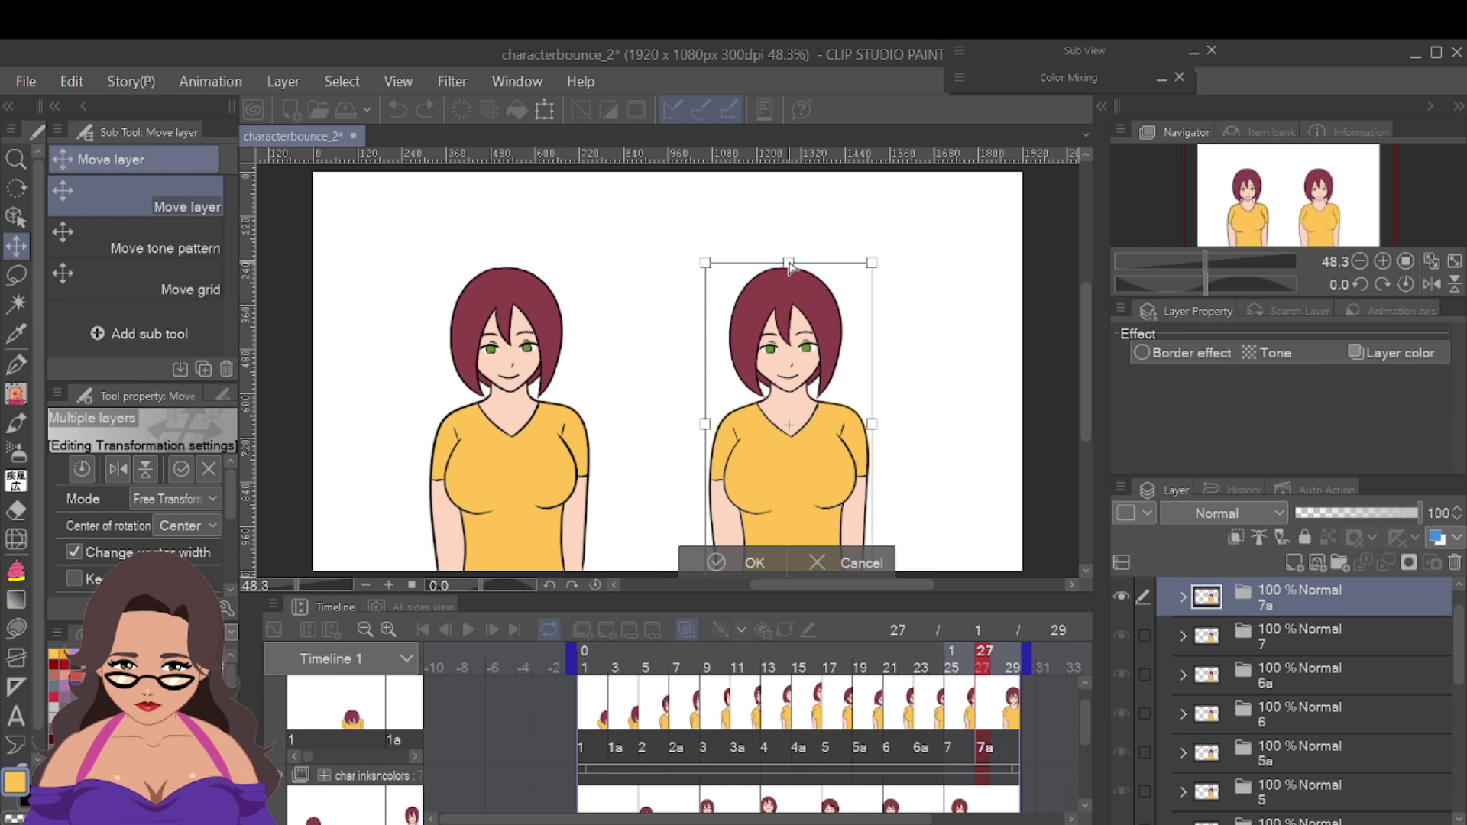
{"action": "left_click_drag", "start_coordinate": [790, 267], "coordinate": [790, 255]}
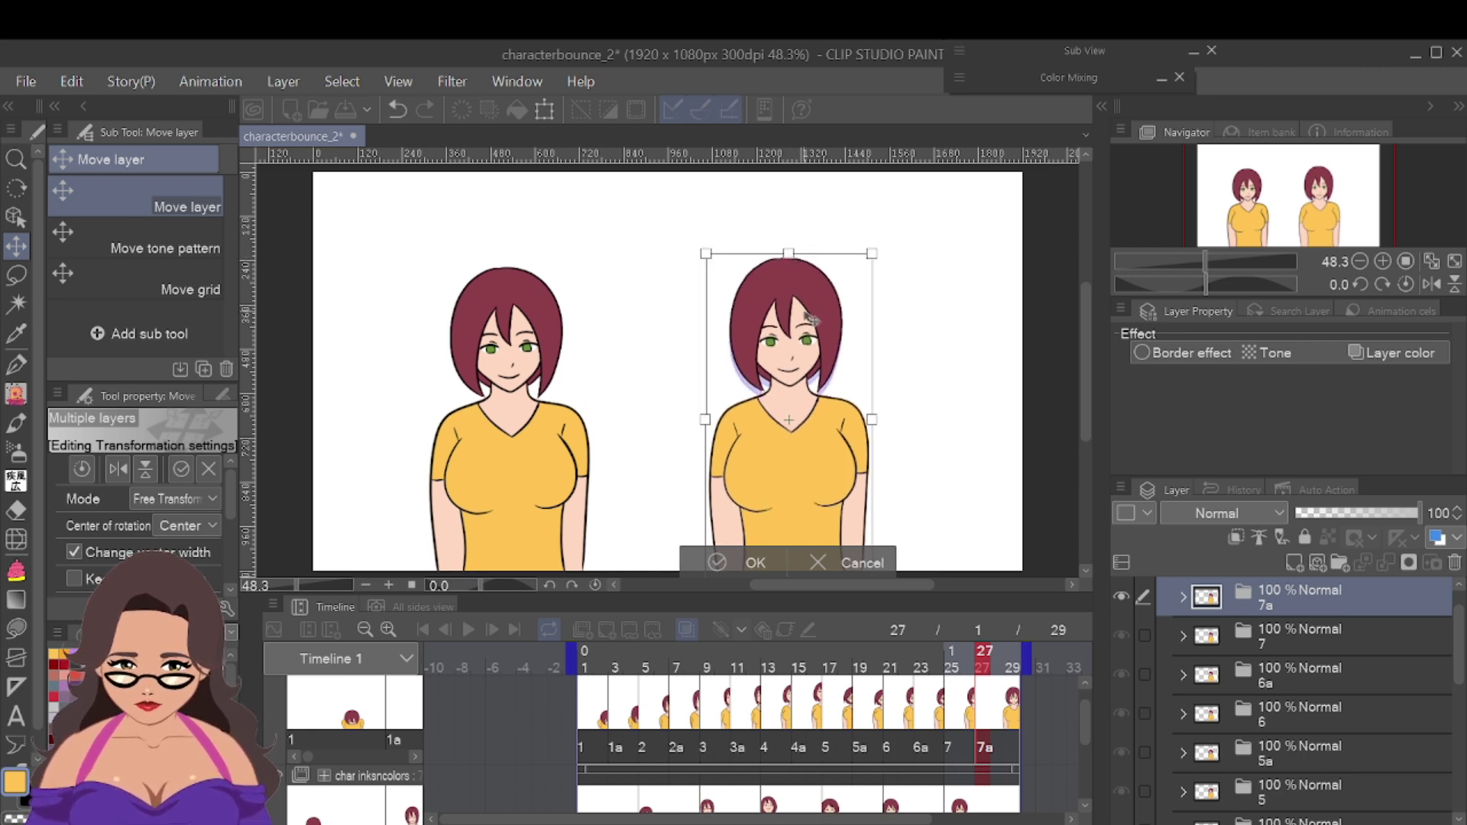
{"action": "key", "text": "Return"}
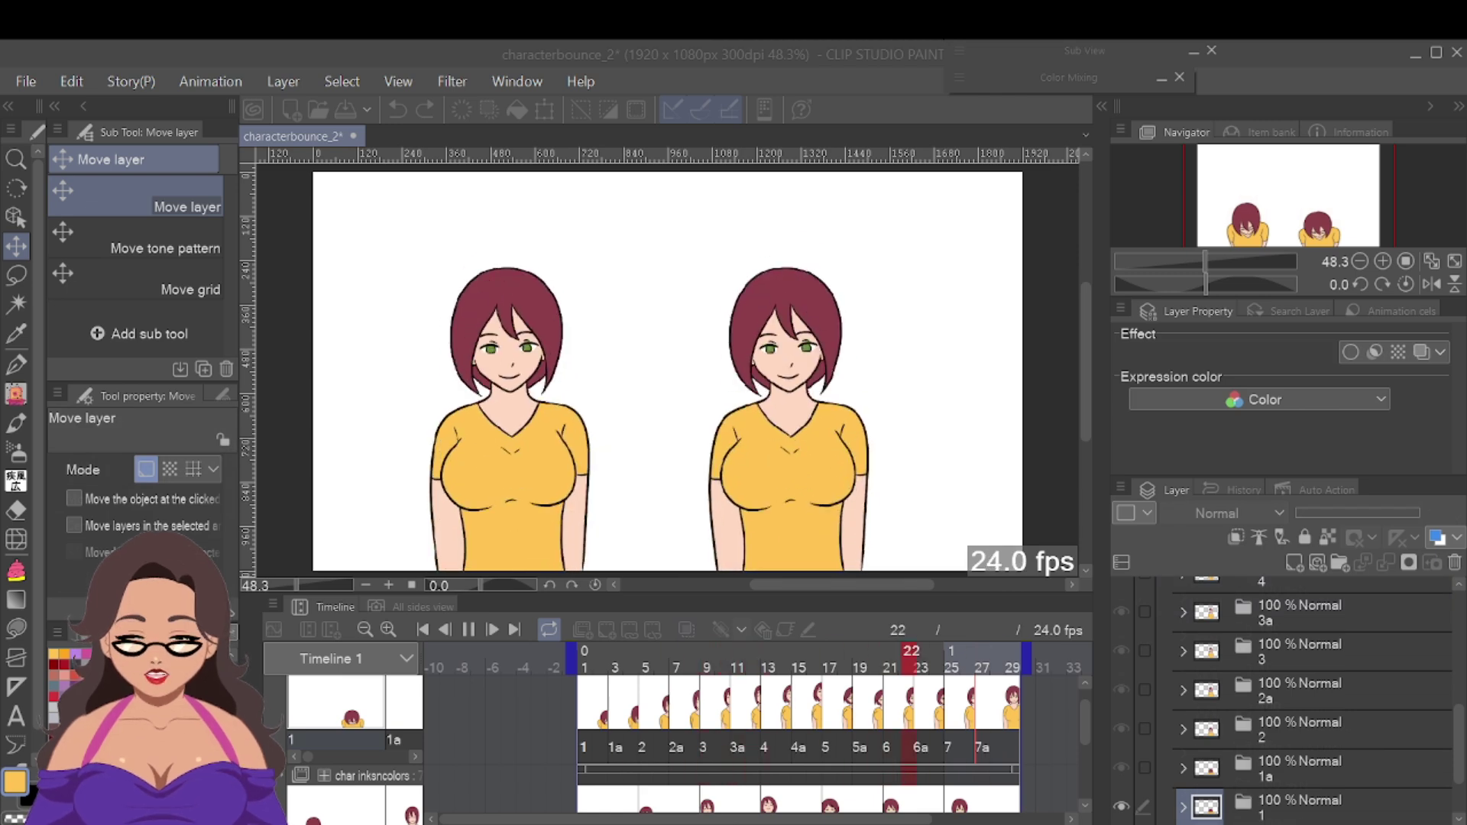